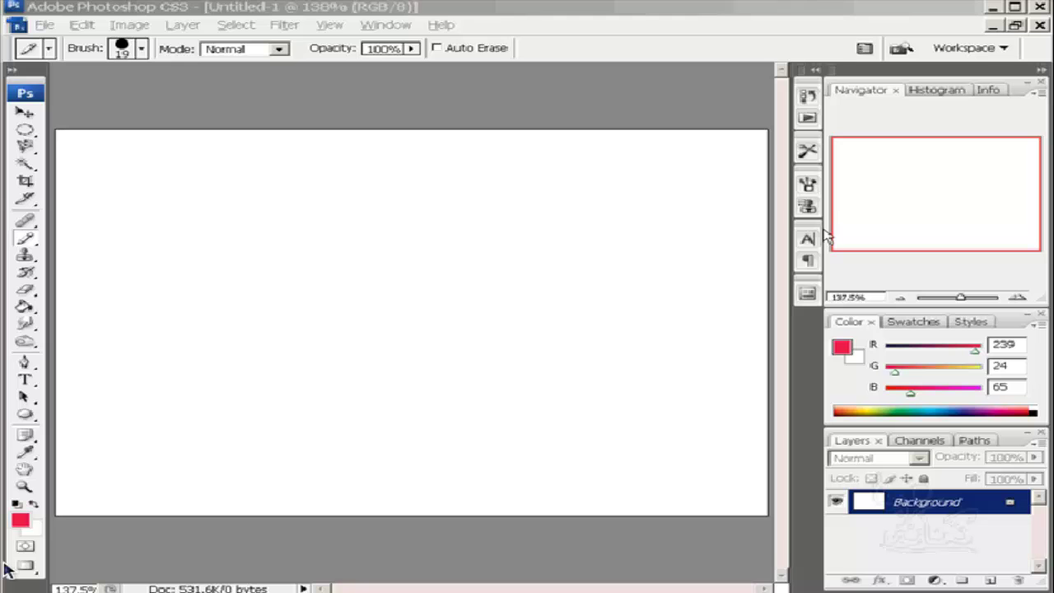
- Open the Brushes palette, view the brush presets with stroke previews, then close it
left_click(808, 187)
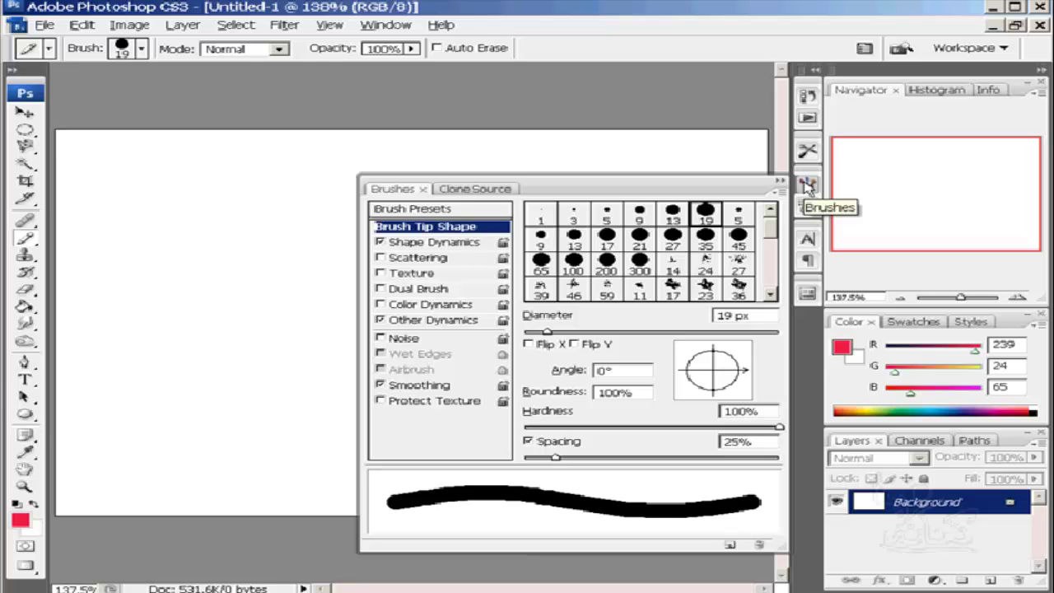
left_click(463, 209)
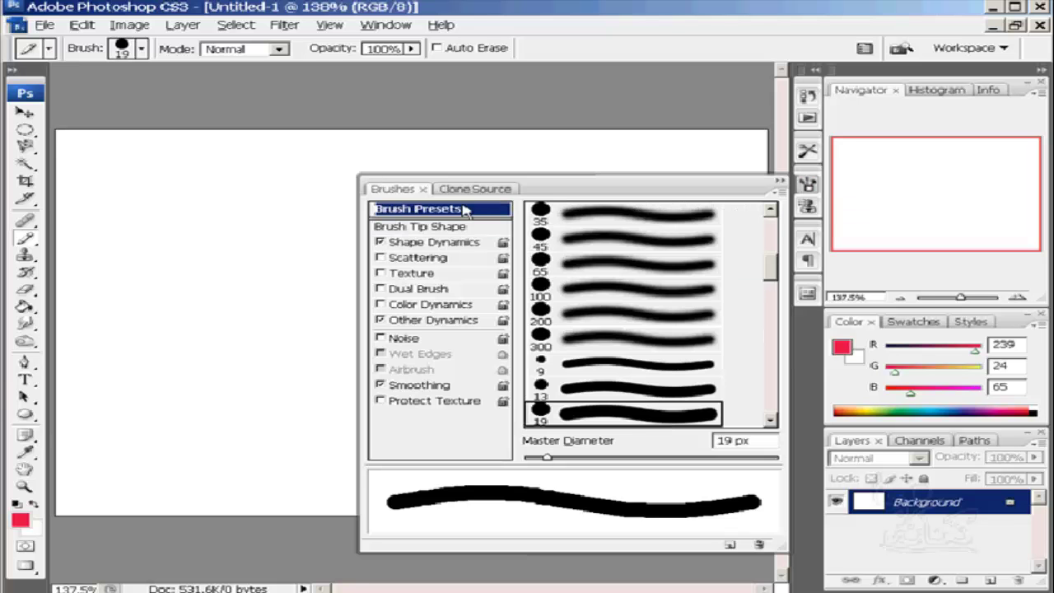
mouse_move(769, 283)
left_mouse_down()
mouse_move(769, 232)
mouse_move(769, 408)
mouse_move(745, 229)
mouse_move(753, 214)
left_mouse_up()
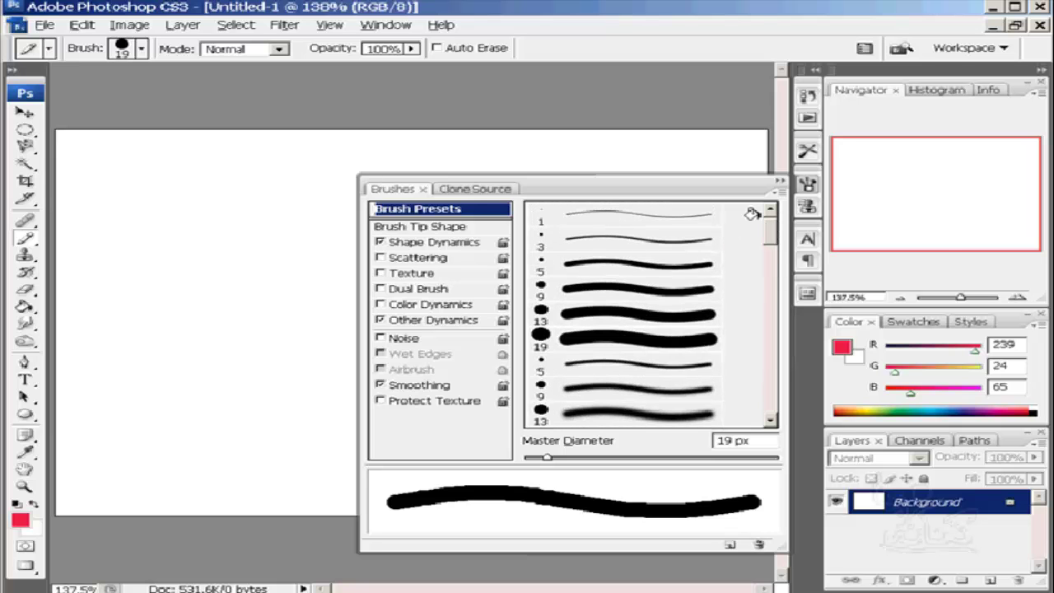
left_click(779, 181)
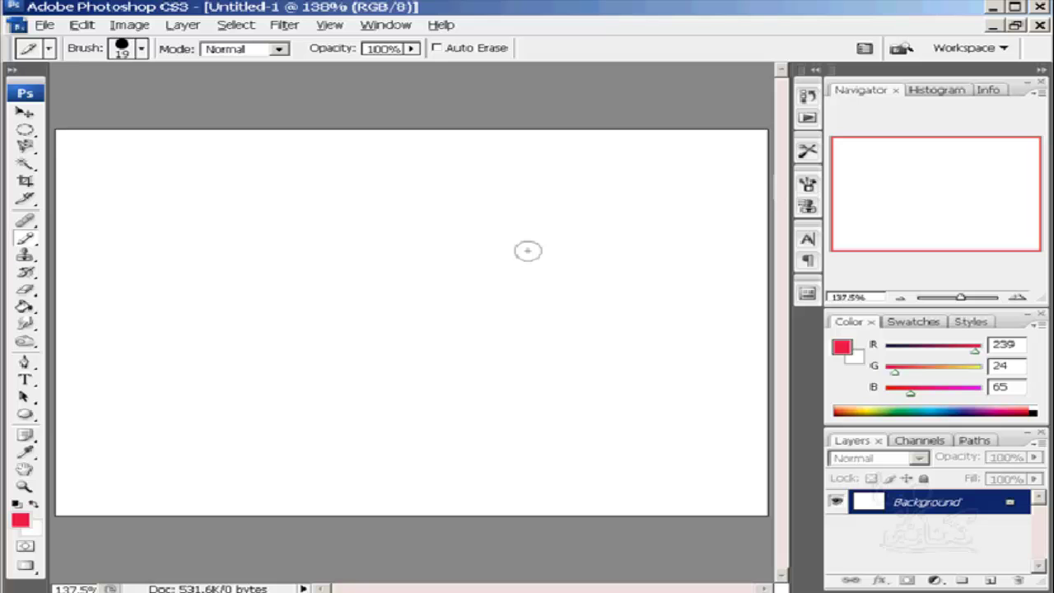
- Switch the painting tool from the Pencil to the Brush Tool
right_click(25, 239)
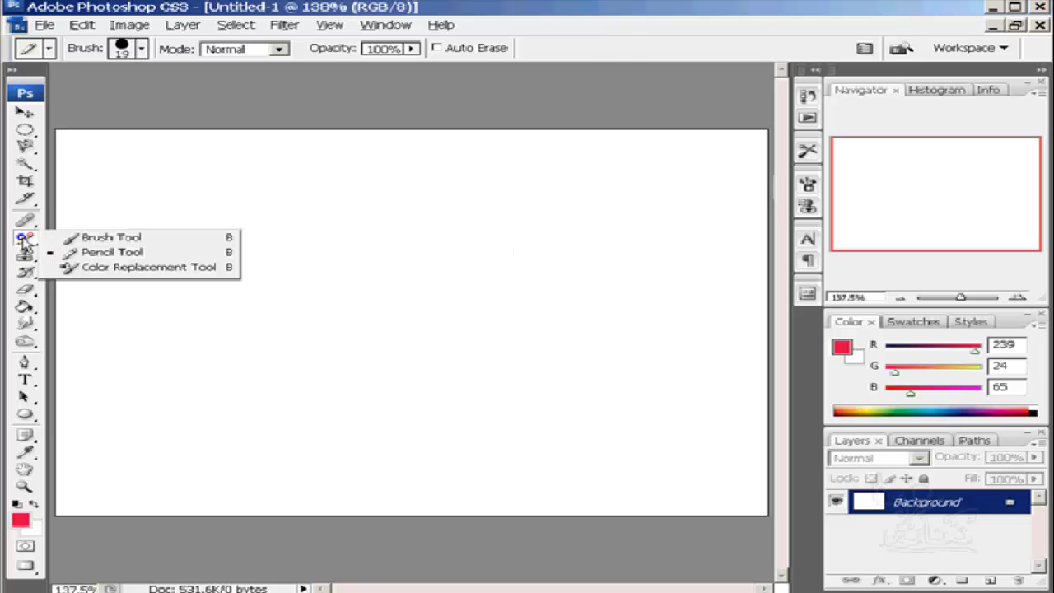
left_click(110, 237)
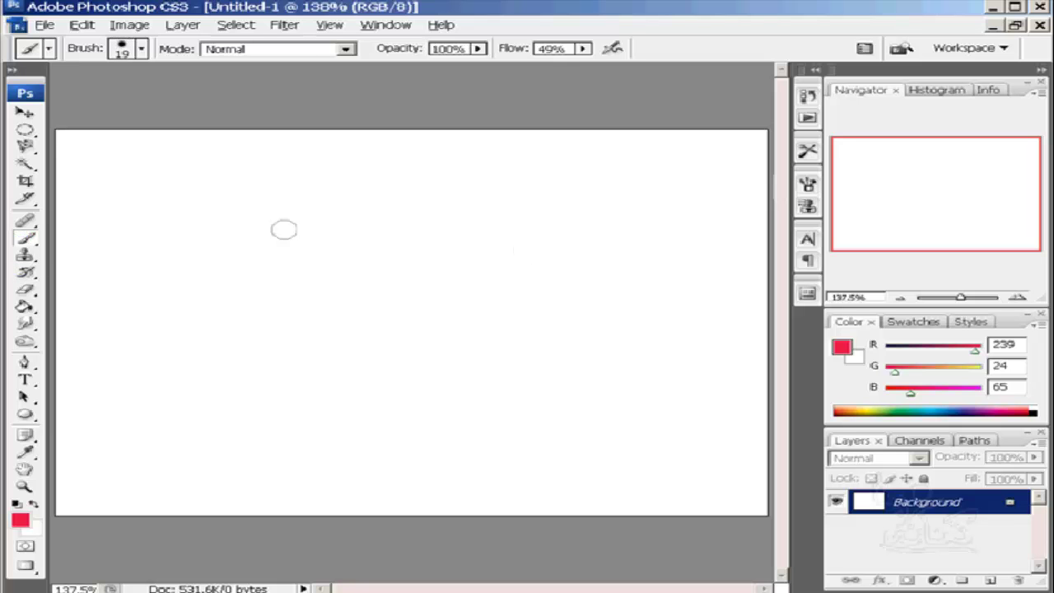
right_click(24, 237)
left_click(99, 239)
- Reopen the Brushes palette on Brush Tip Shape (19 px, 0° angle, 49% hardness)
left_click(864, 49)
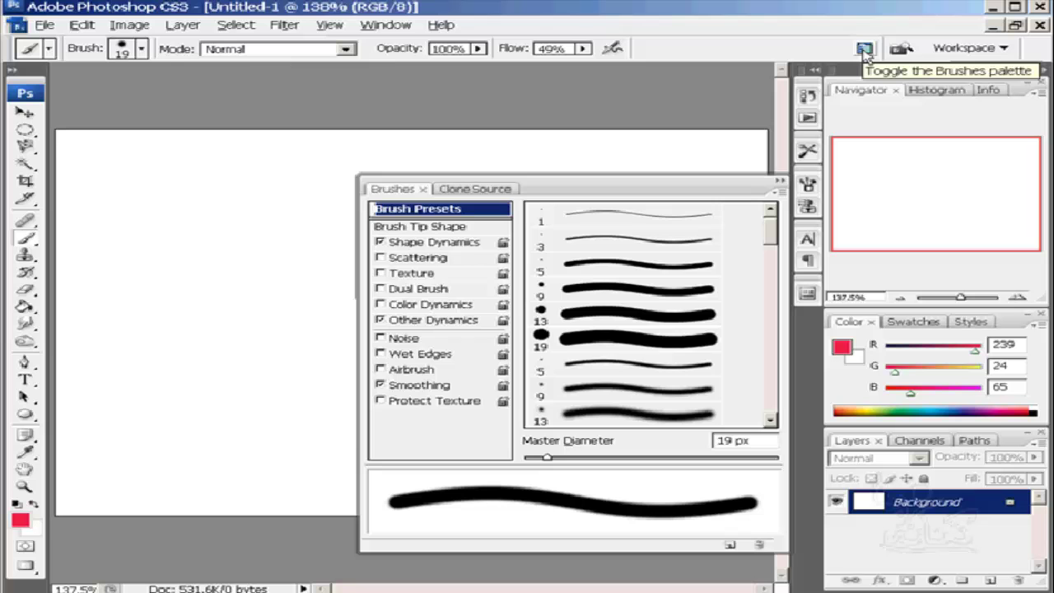
left_click(864, 48)
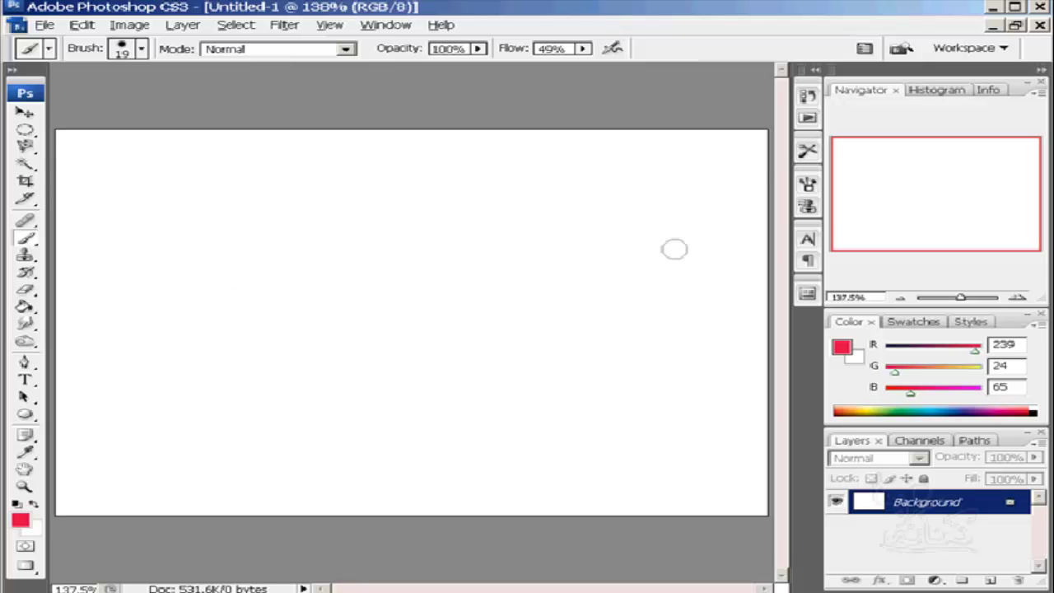
left_click(808, 188)
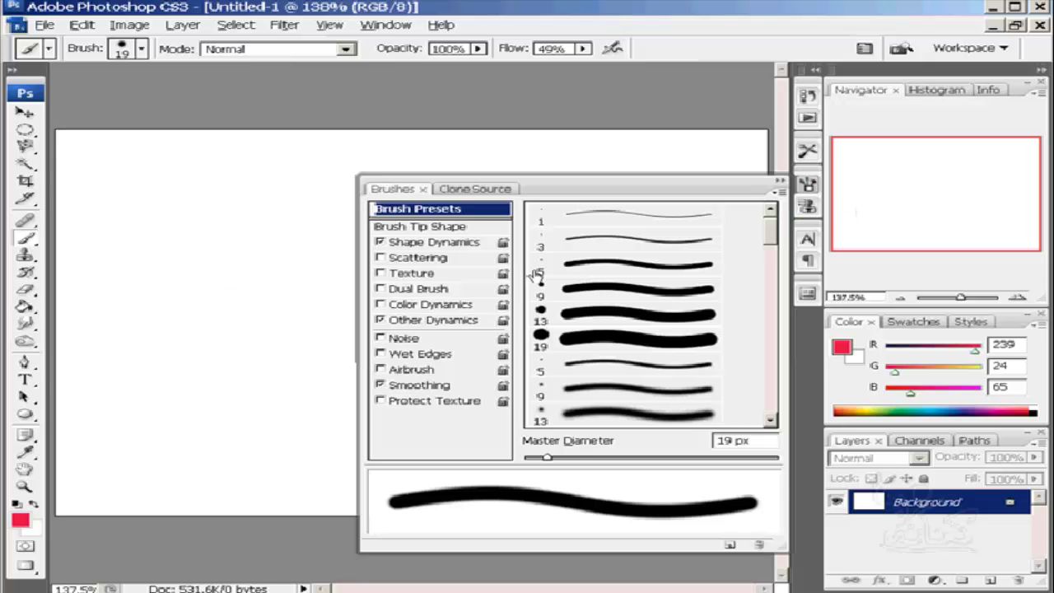
left_click(429, 230)
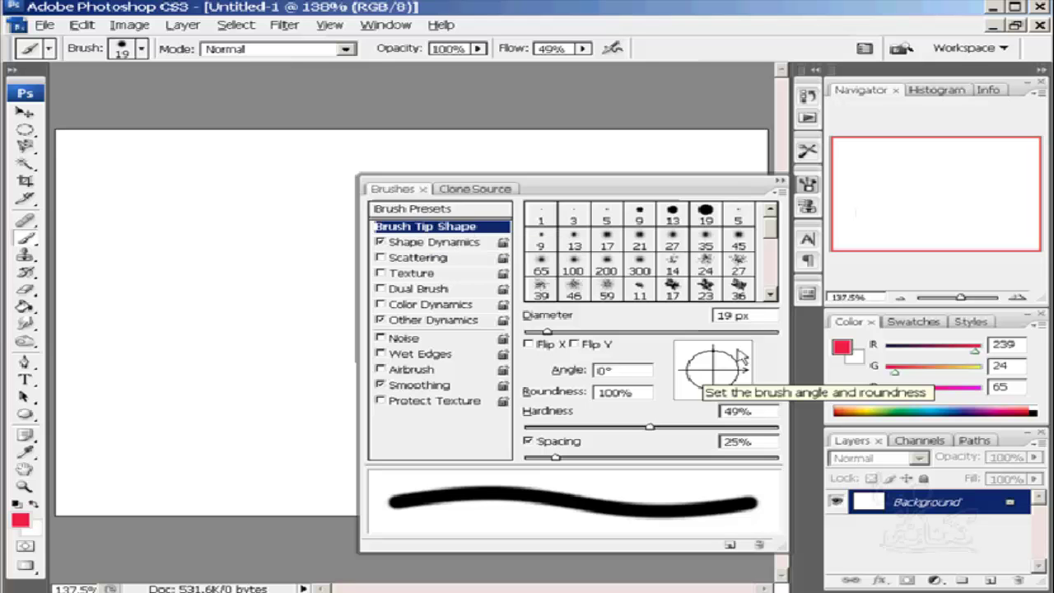
- Set the brush tip to sample 53 at its original 112 px, 68° angle, 25% spacing
left_click_drag(770, 233, 772, 288)
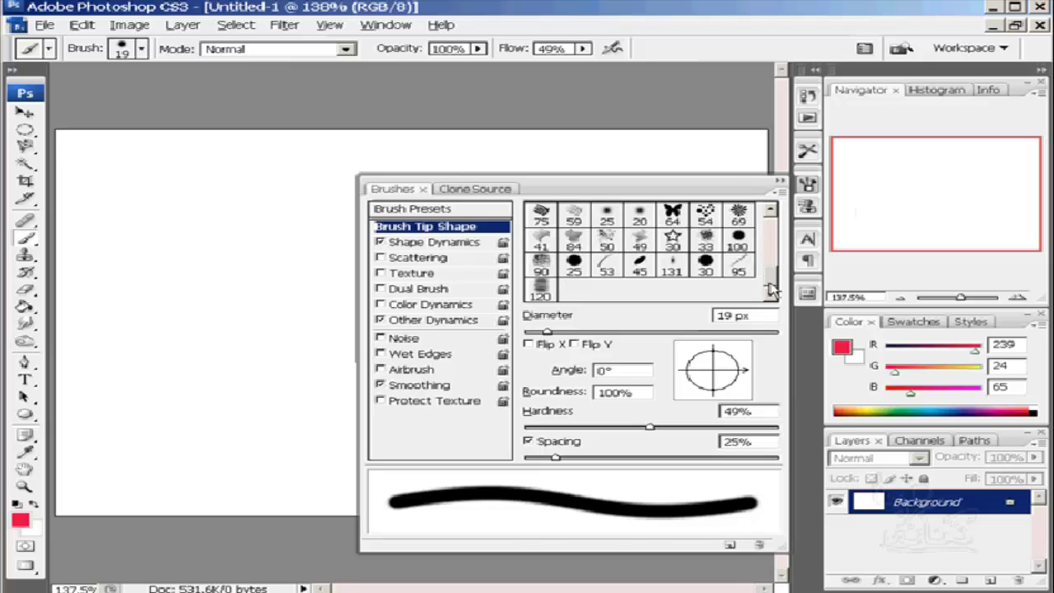
left_click(605, 268)
mouse_move(739, 353)
left_mouse_down()
mouse_move(713, 380)
mouse_move(714, 364)
mouse_move(728, 373)
mouse_move(722, 363)
left_mouse_up()
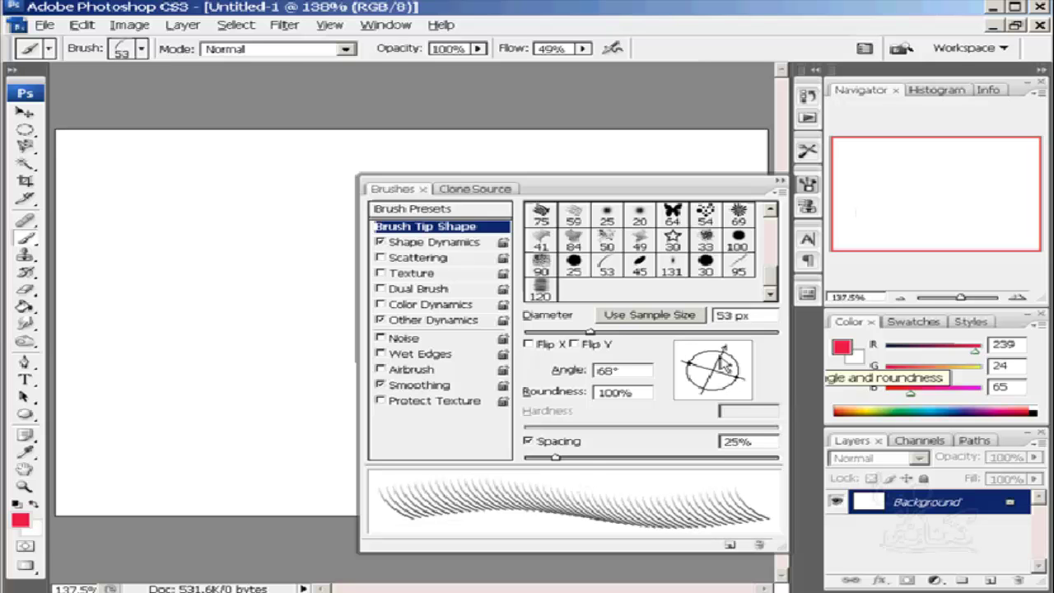
left_click_drag(553, 460, 605, 460)
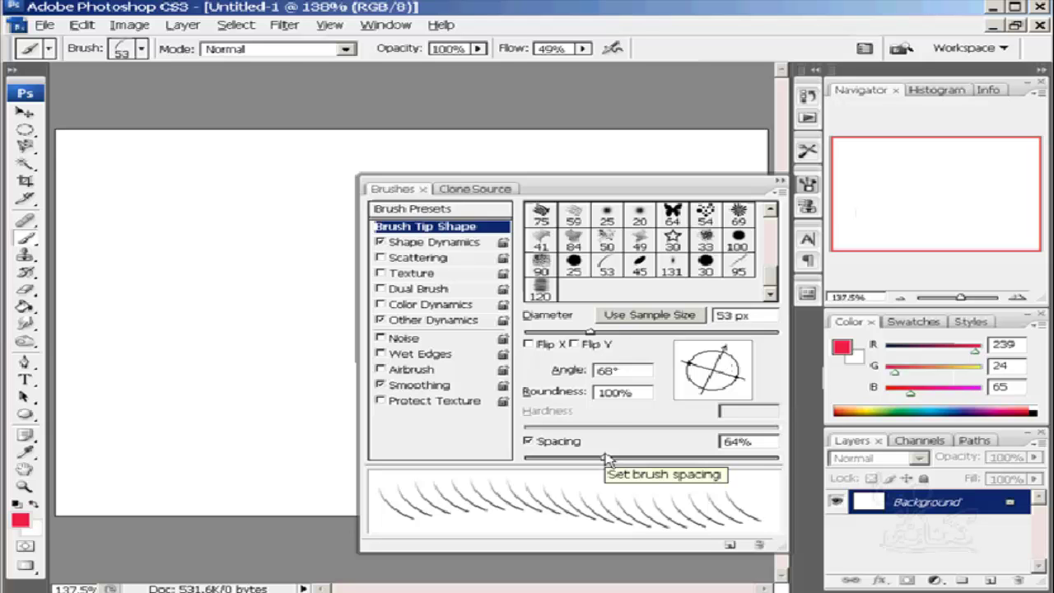
left_click(648, 316)
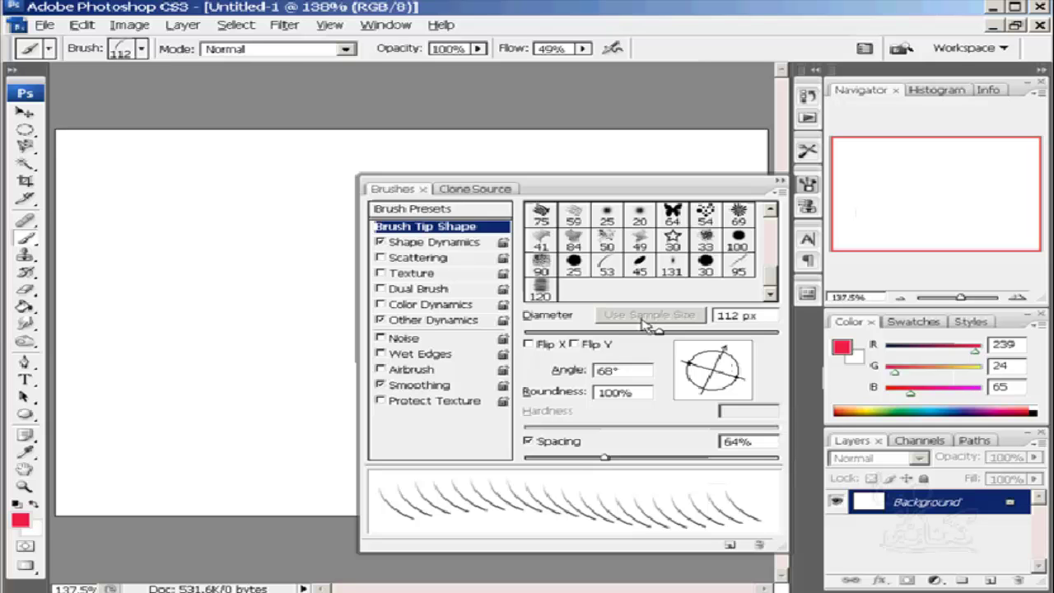
mouse_move(604, 458)
left_mouse_down()
mouse_move(548, 459)
mouse_move(559, 463)
left_mouse_up()
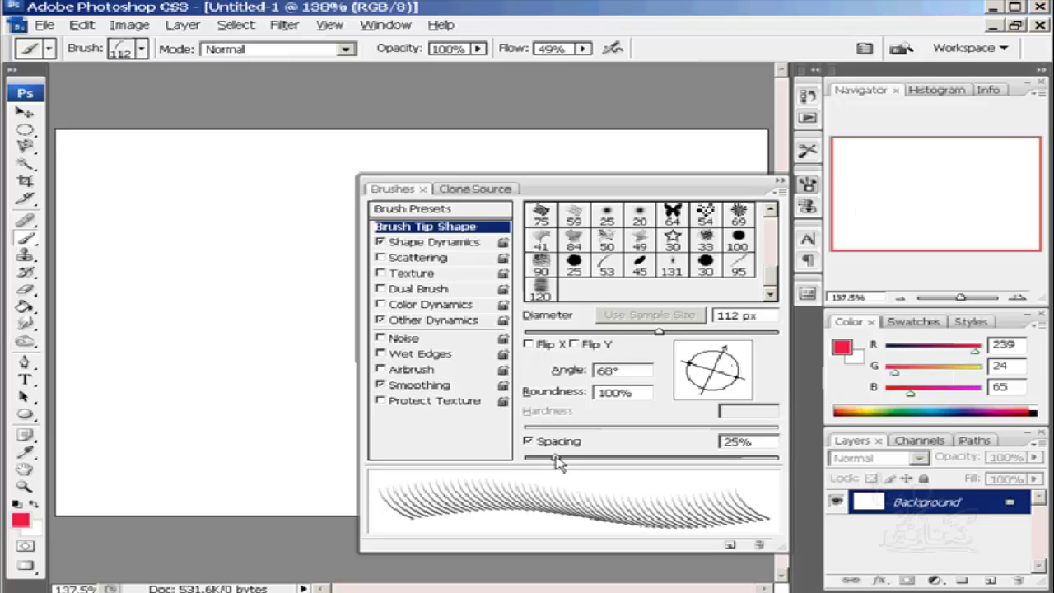
left_click(808, 186)
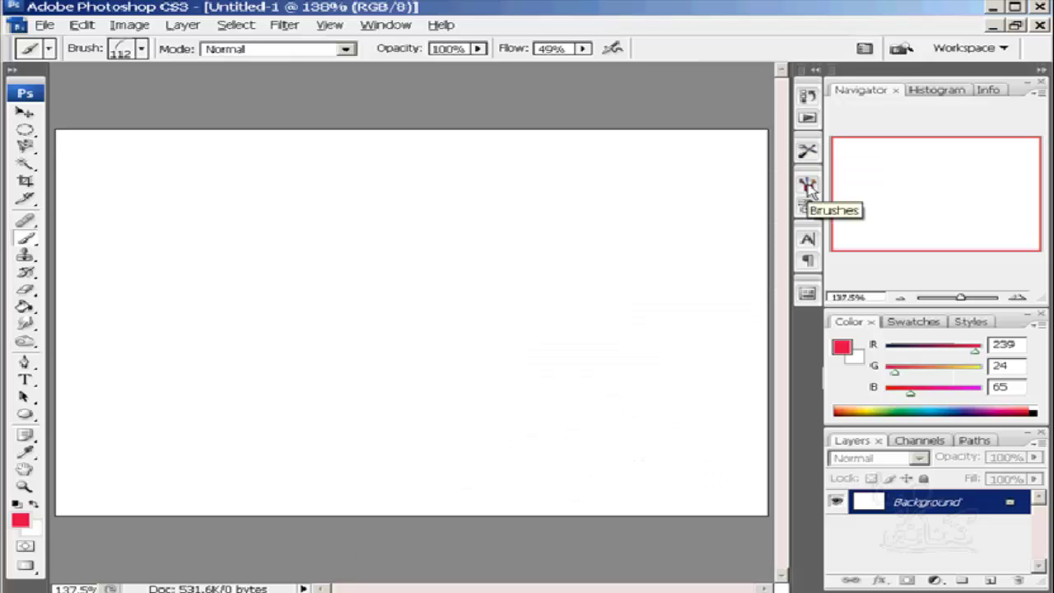
- Paint a curved test stroke with the 112 px angled brush, then show the brush preset list
left_click_drag(351, 260, 464, 356)
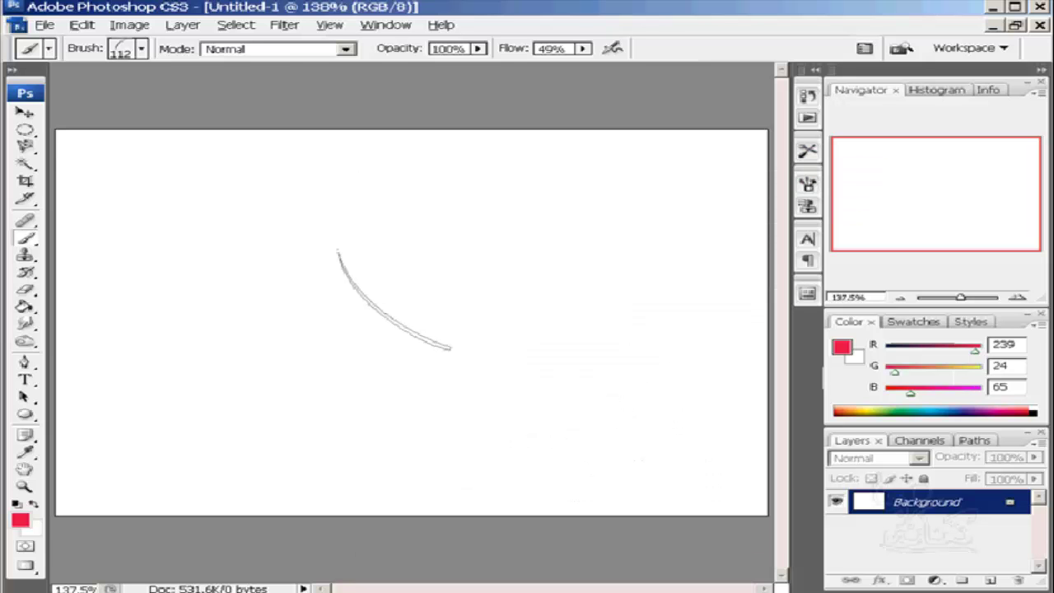
right_click(27, 241)
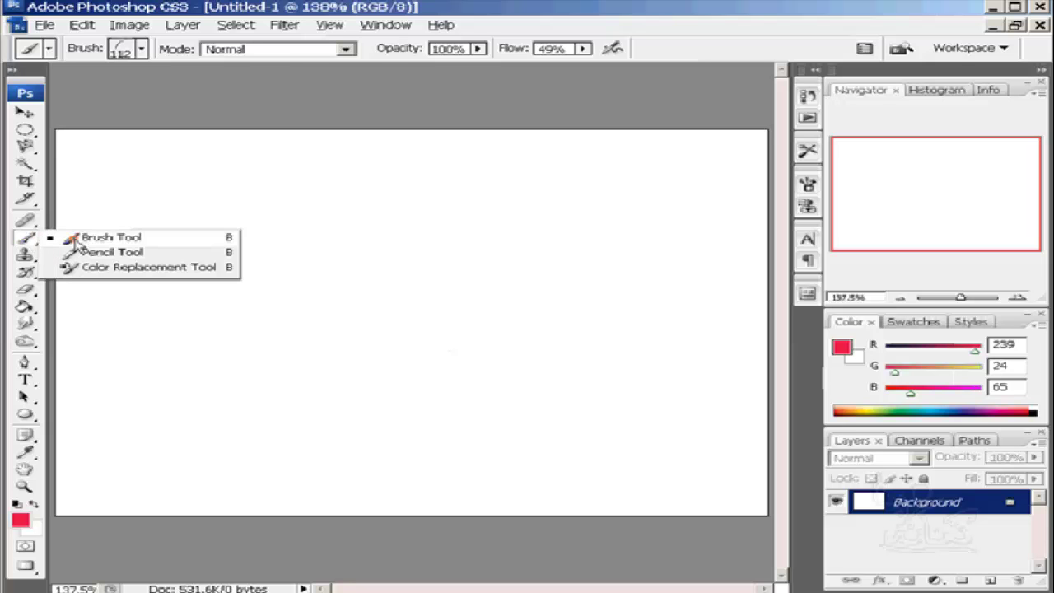
left_click(73, 239)
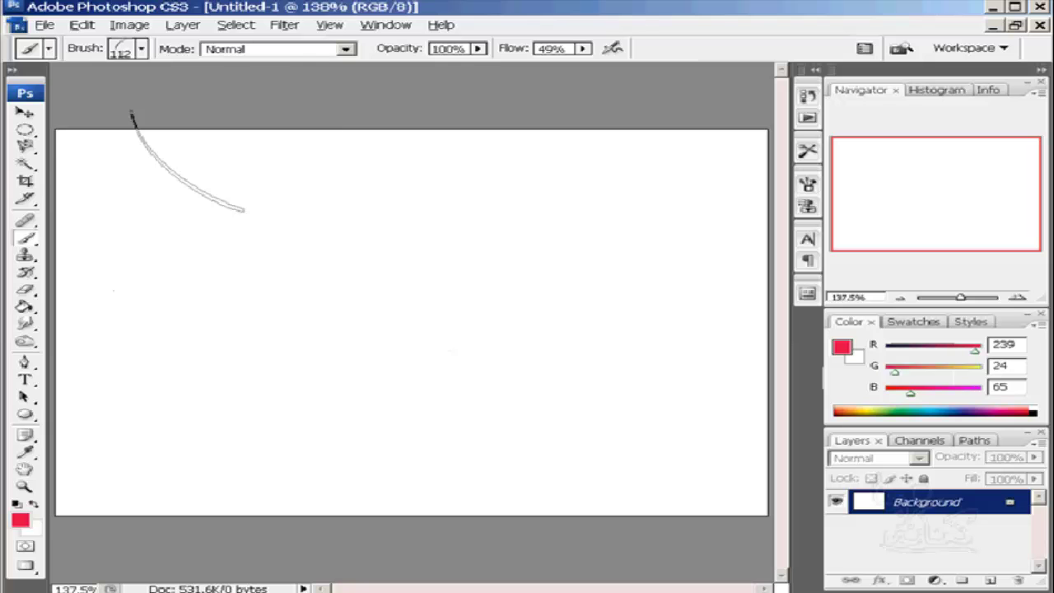
left_click(141, 50)
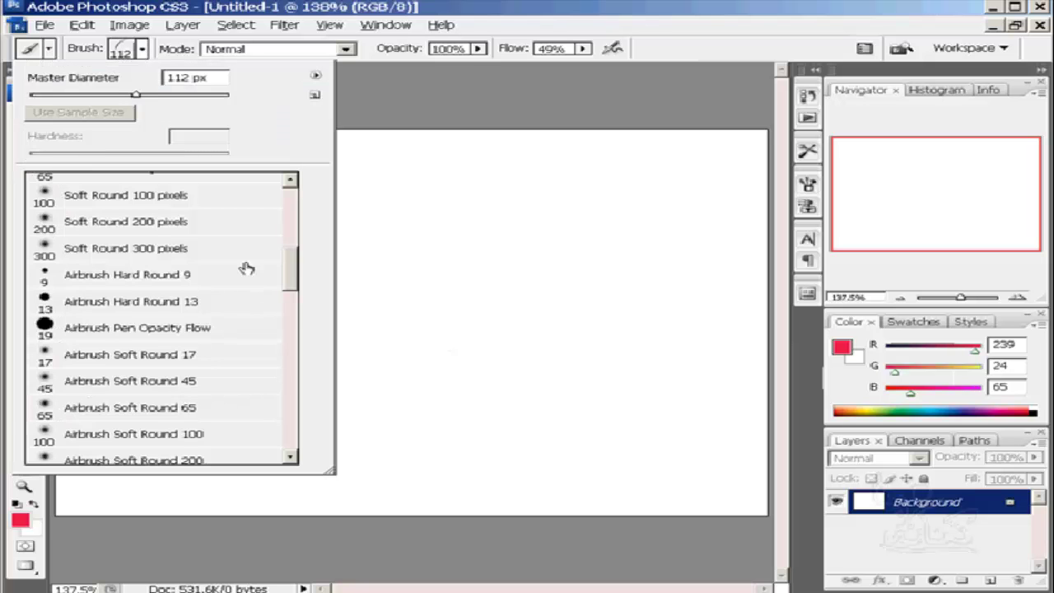
- Choose the Airbrush Pen Opacity Flow preset from the brush preset list
left_click_drag(290, 268, 296, 215)
scroll(214, 270, "up", 1)
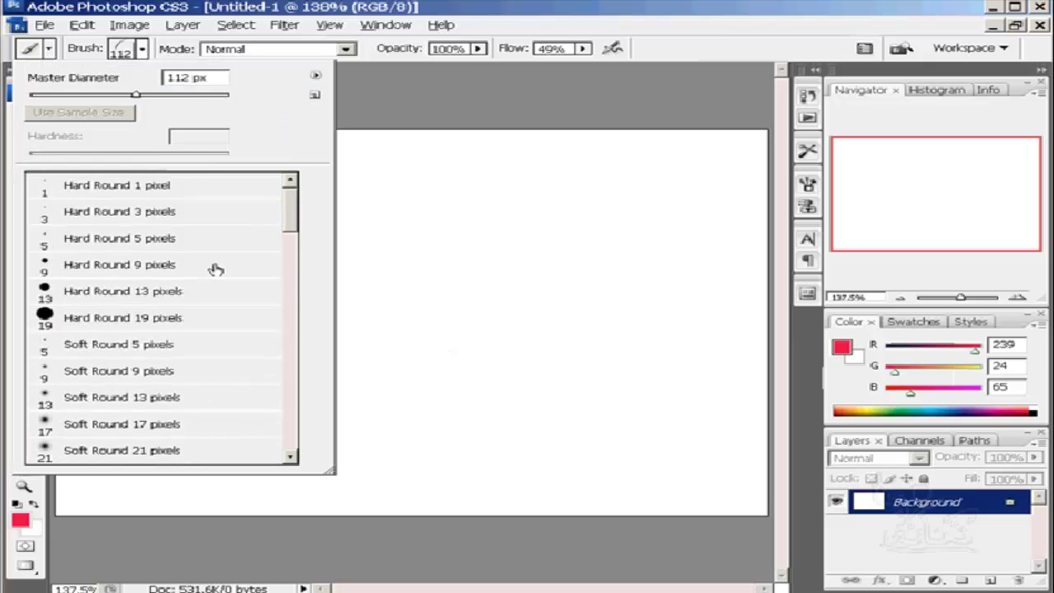
left_click_drag(292, 215, 290, 276)
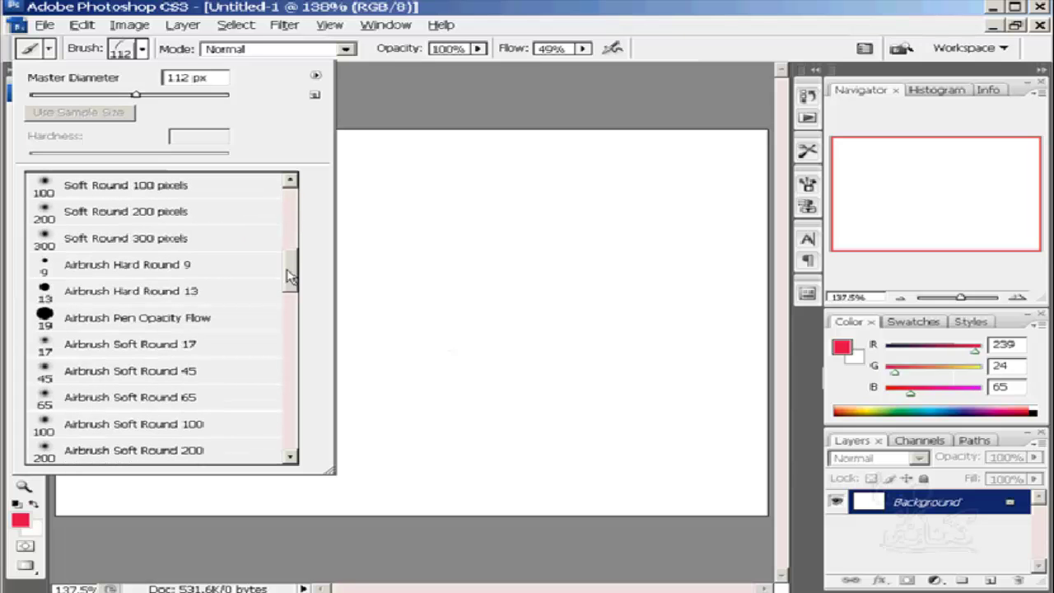
left_click(74, 326)
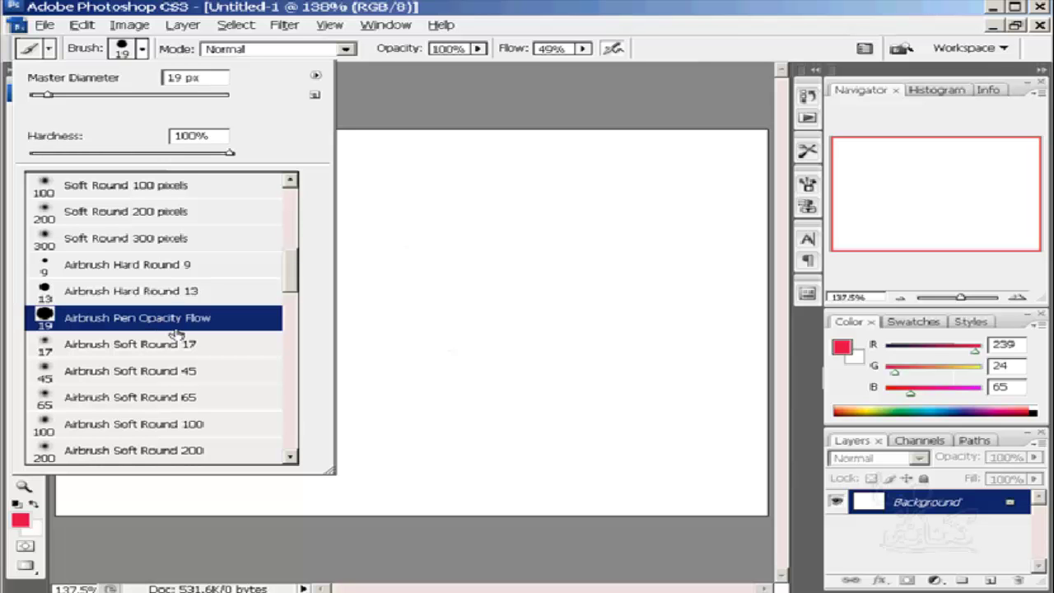
left_click(143, 50)
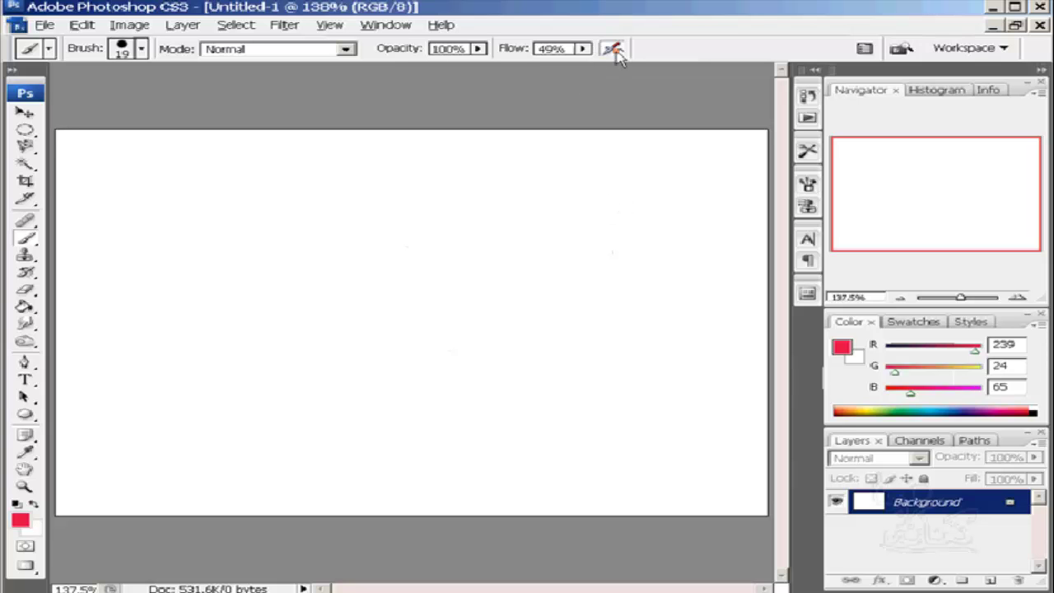
- Paint two horizontal red strokes, enabling airbrush build-up before the second one
left_click_drag(663, 190, 189, 193)
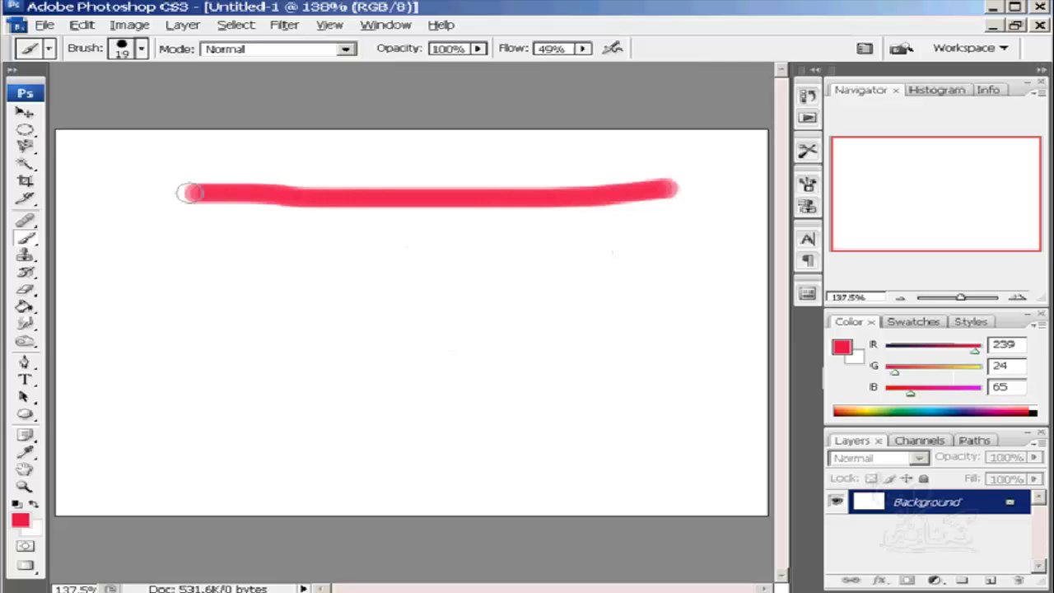
left_click(612, 48)
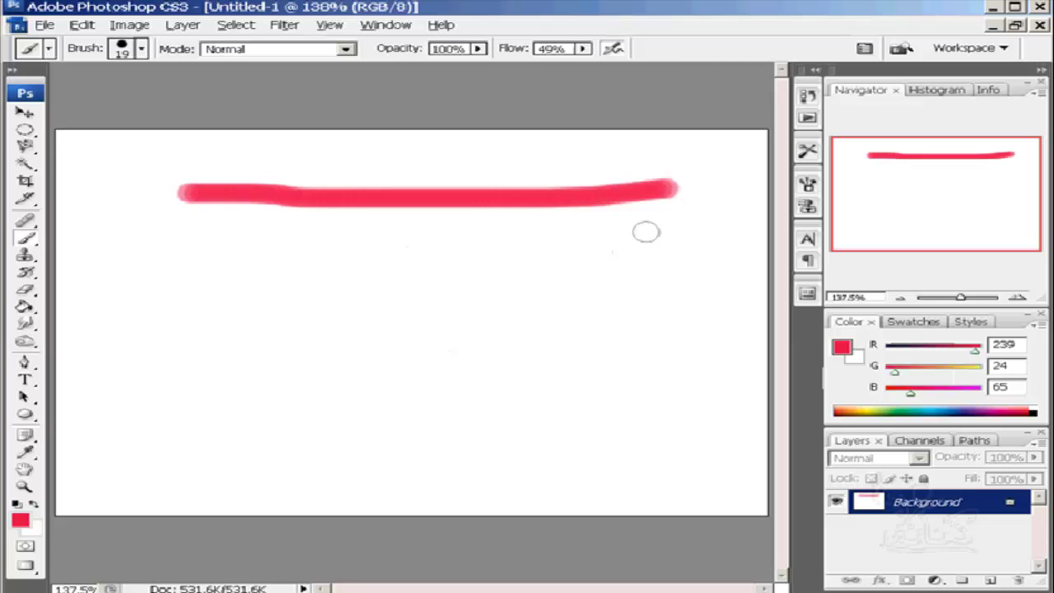
left_click(668, 226)
left_click_drag(668, 226, 195, 228)
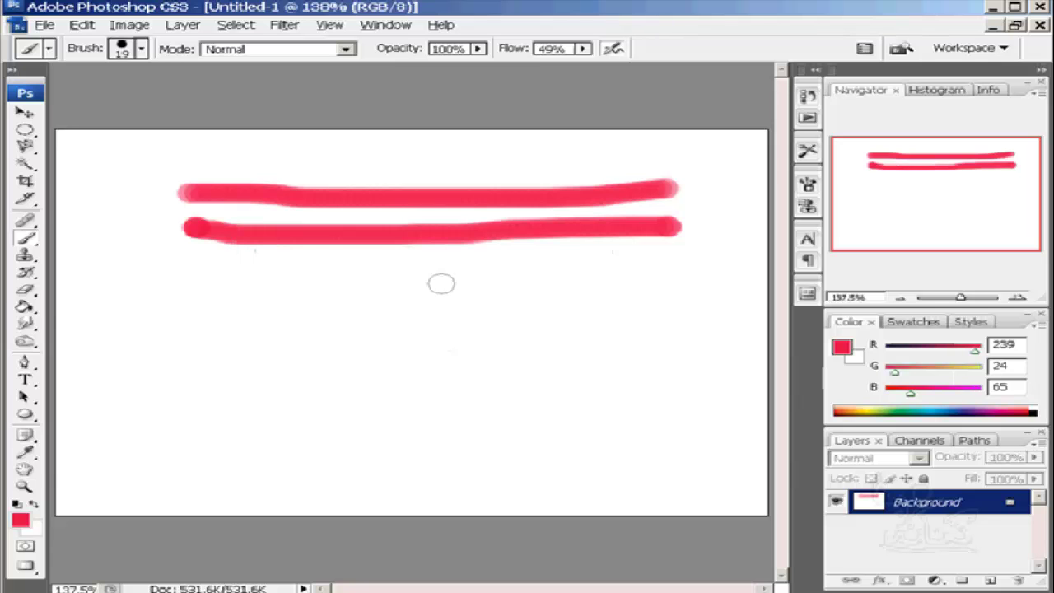
- Lower the brush hardness and paint a third and fourth softer red stroke
left_click(141, 48)
mouse_move(230, 153)
left_mouse_down()
mouse_move(123, 161)
mouse_move(133, 157)
left_mouse_up()
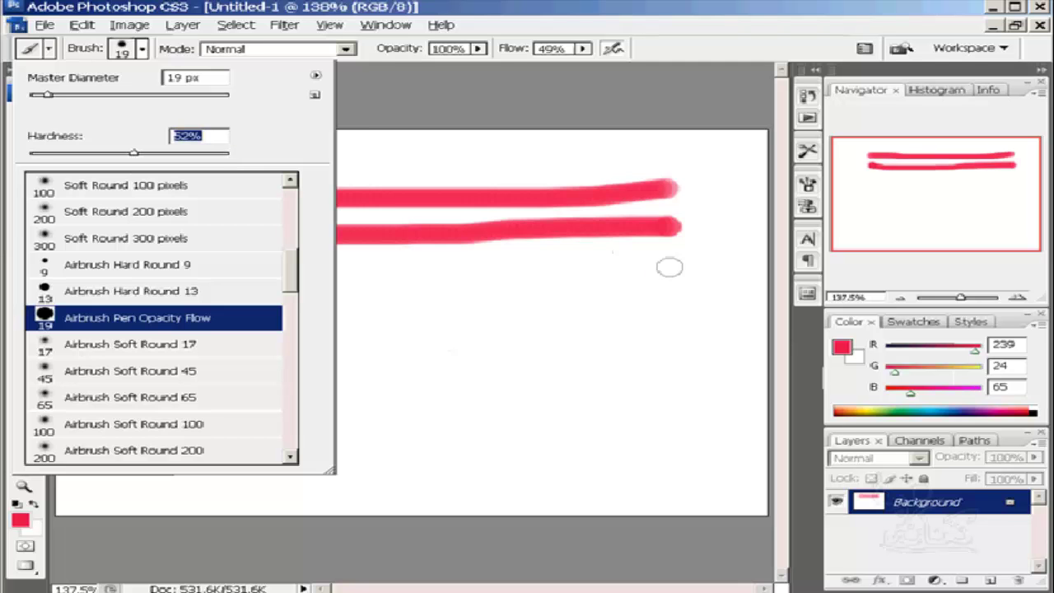
left_click(667, 266)
left_click_drag(667, 267, 198, 267)
left_click_drag(681, 282, 263, 305)
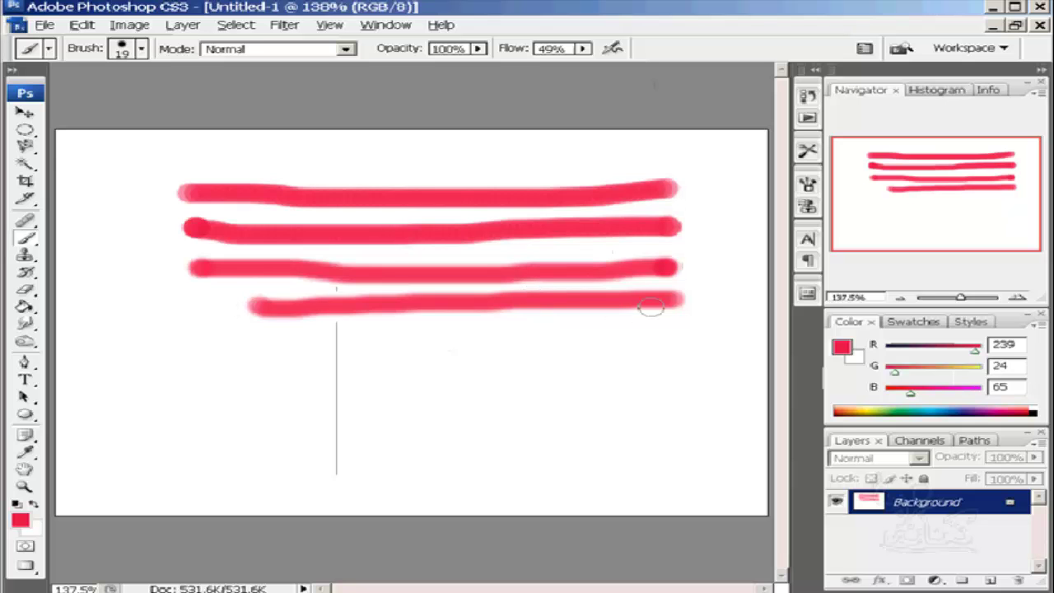
- Select all and delete the strokes, then dab a test mark on the cleared canvas
key("ctrl+a")
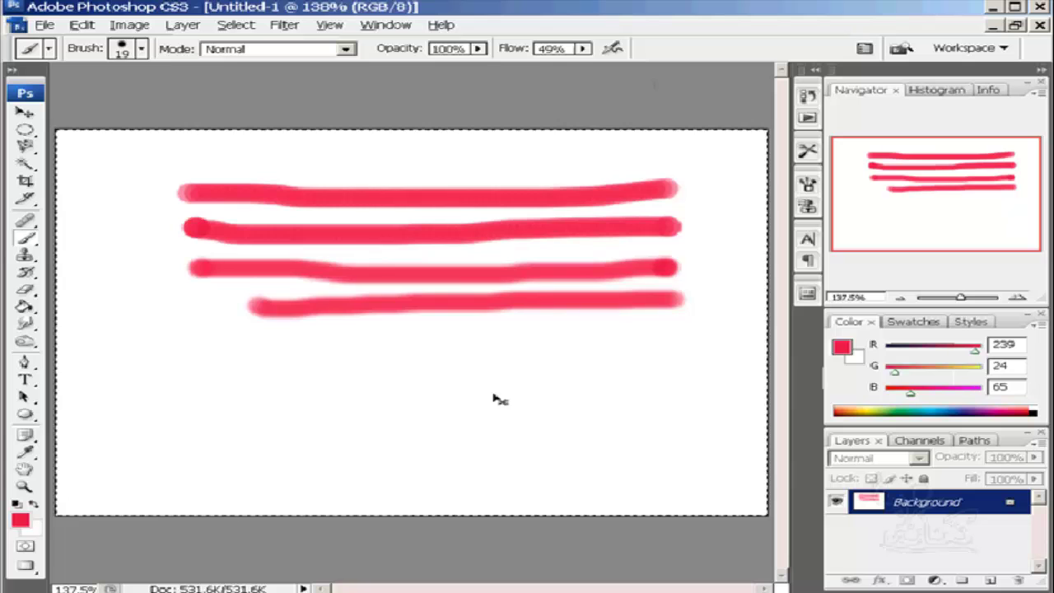
key("Delete")
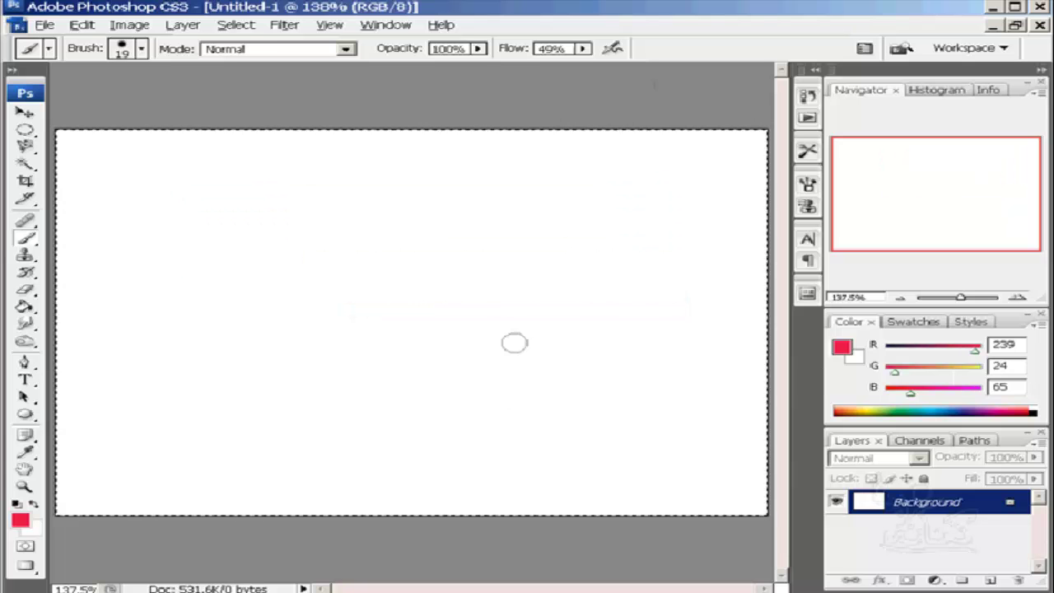
left_click(578, 228)
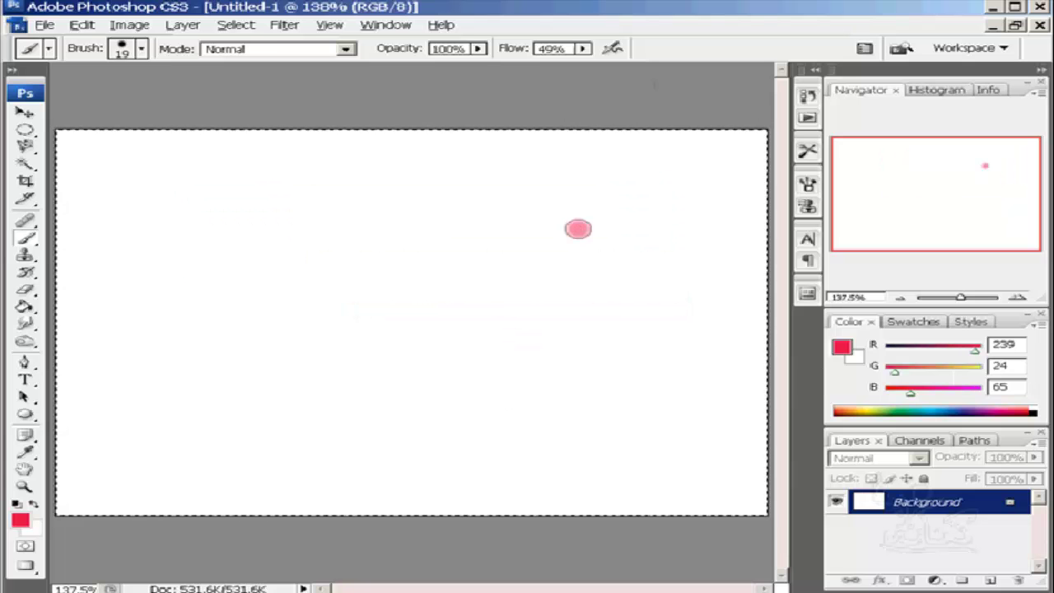
- Set brush hardness to 100% and paint two hard red dabs beside the first dot
left_click(144, 50)
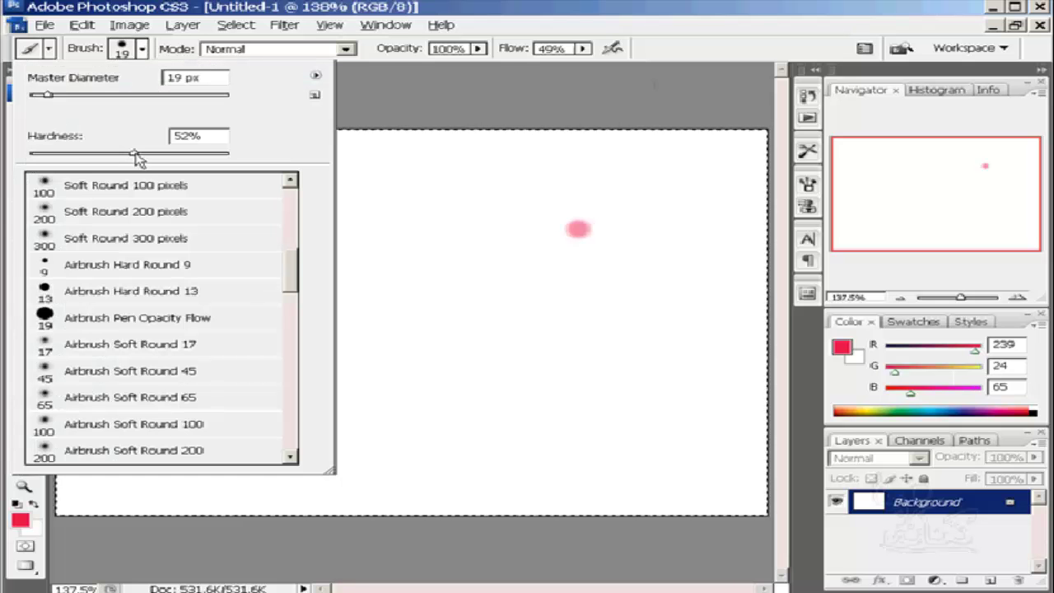
left_click_drag(137, 157, 235, 154)
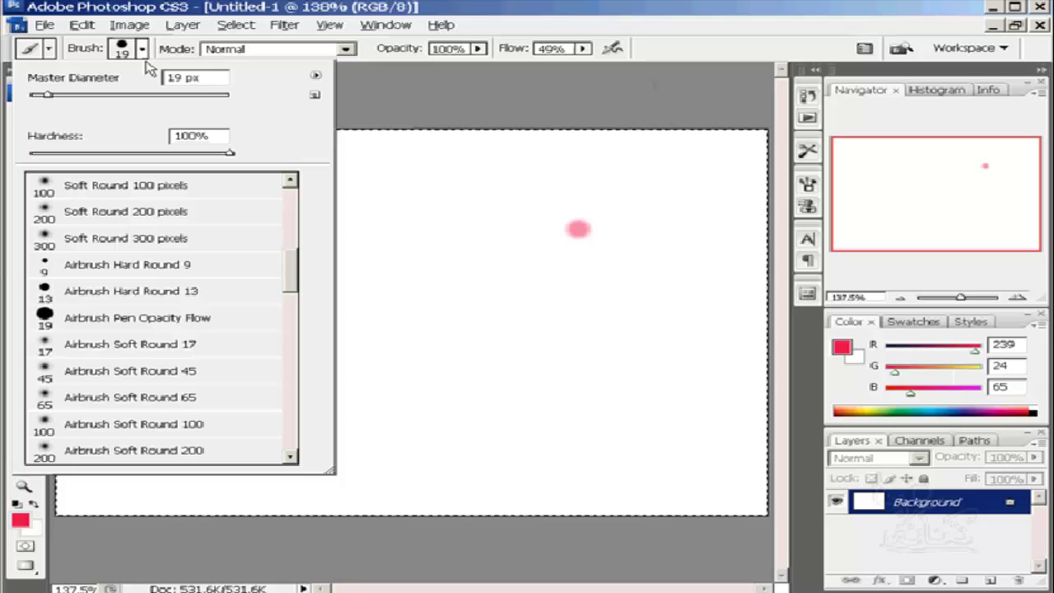
left_click(533, 230)
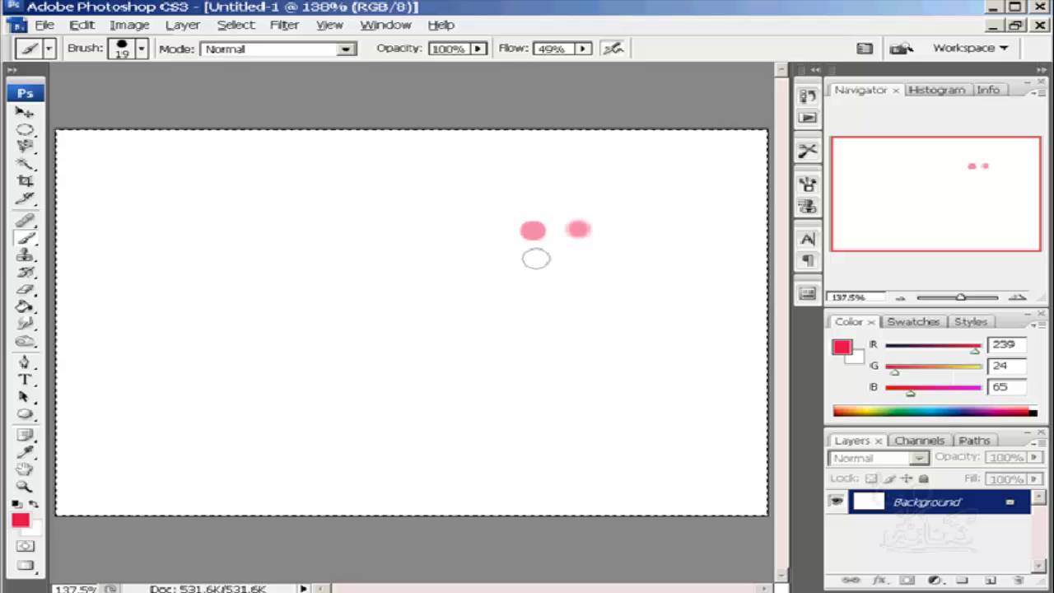
left_click(536, 258)
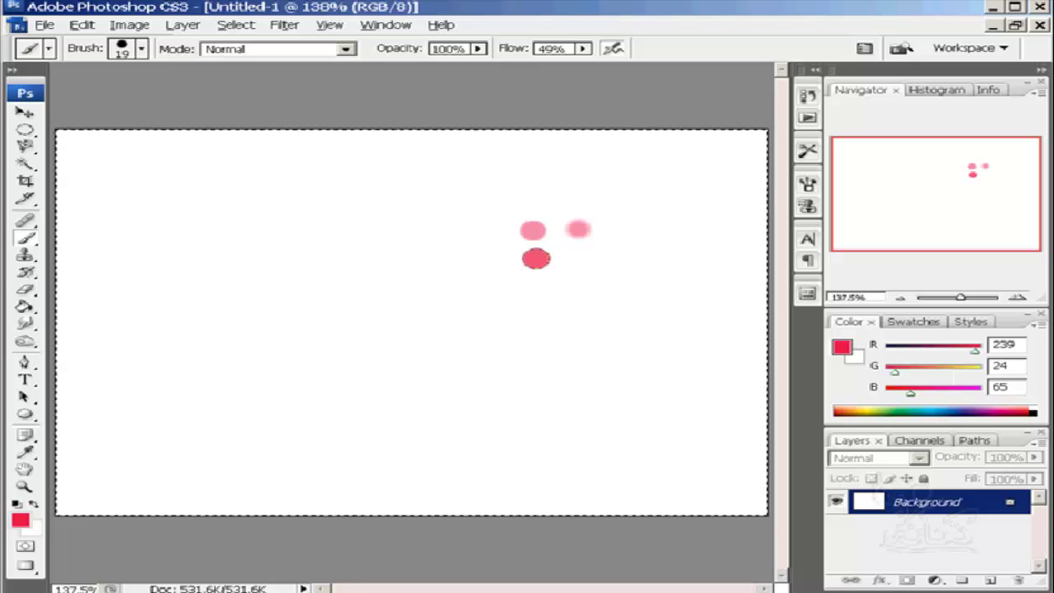
- Lower hardness to about 48% and paint a soft dab at the grid's lower right
left_click(141, 49)
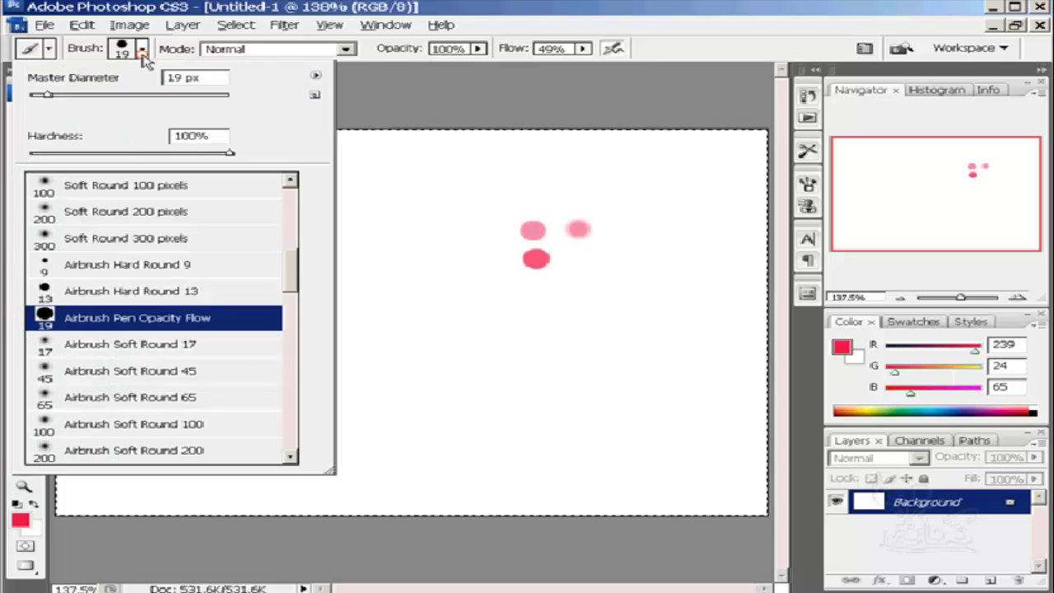
left_click_drag(229, 154, 130, 158)
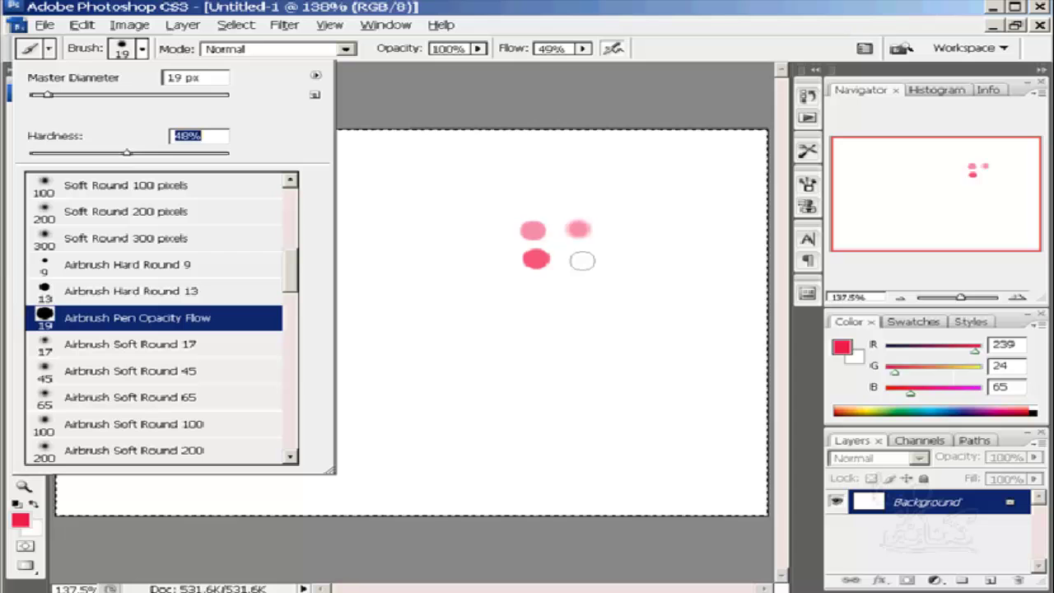
left_click(613, 49)
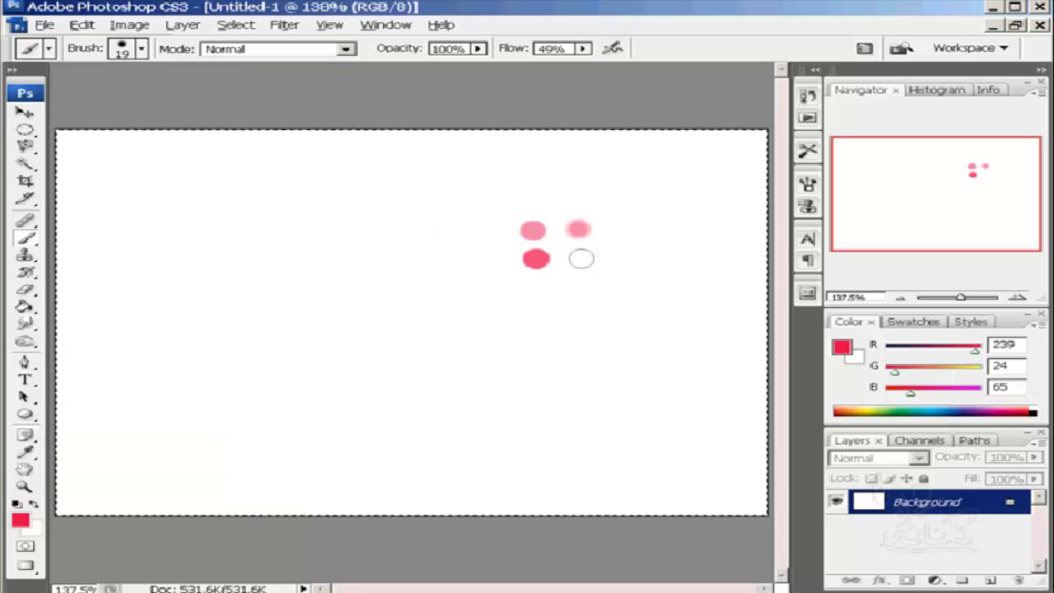
left_click(580, 258)
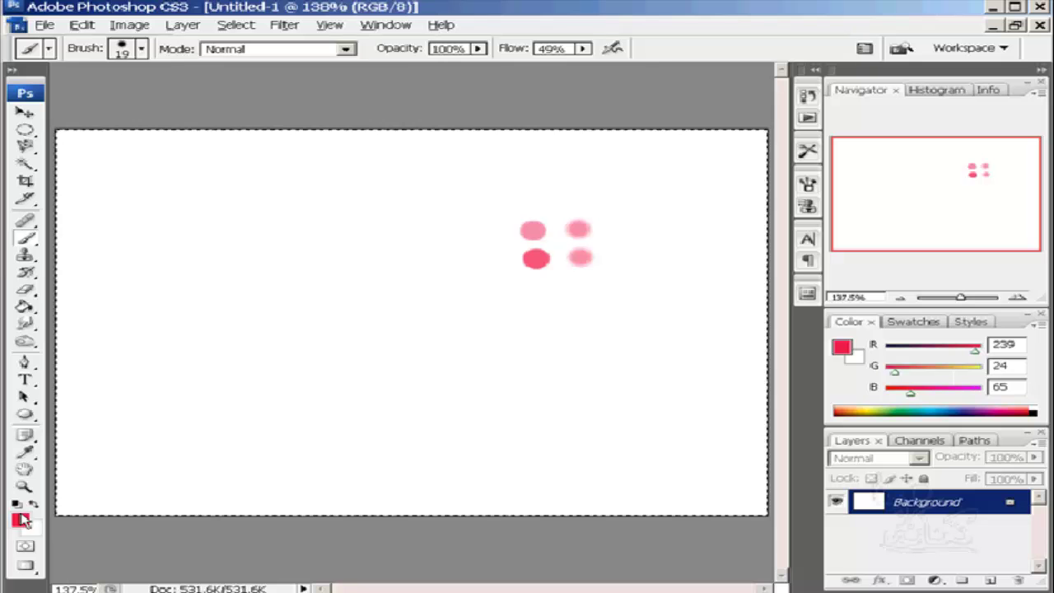
left_click(24, 486)
- Zoom in on the four dots, return to 100% Actual Pixels, and clear the canvas
left_click_drag(631, 203, 481, 284)
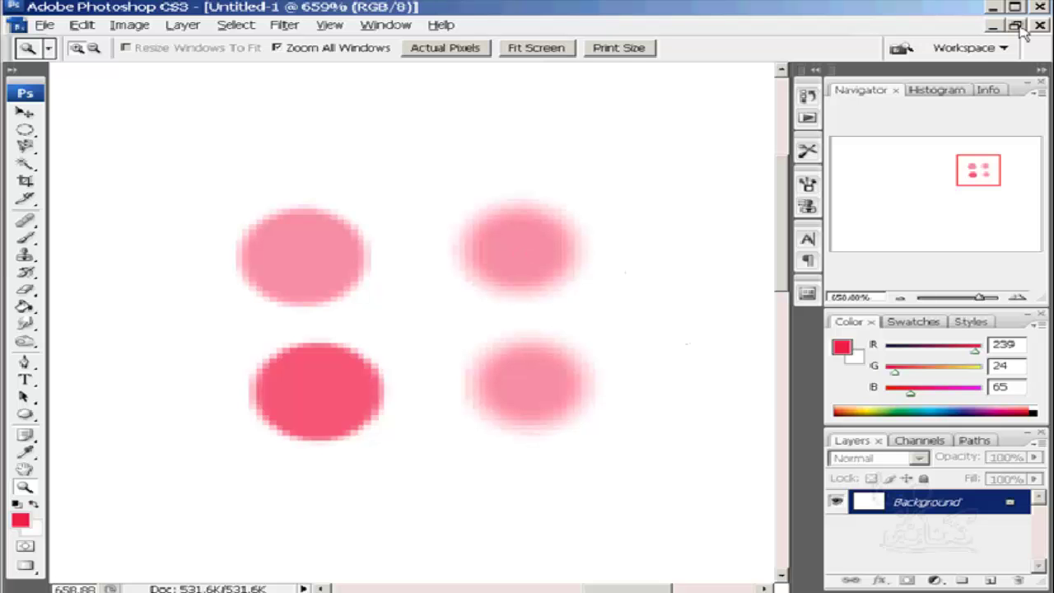
left_click(547, 48)
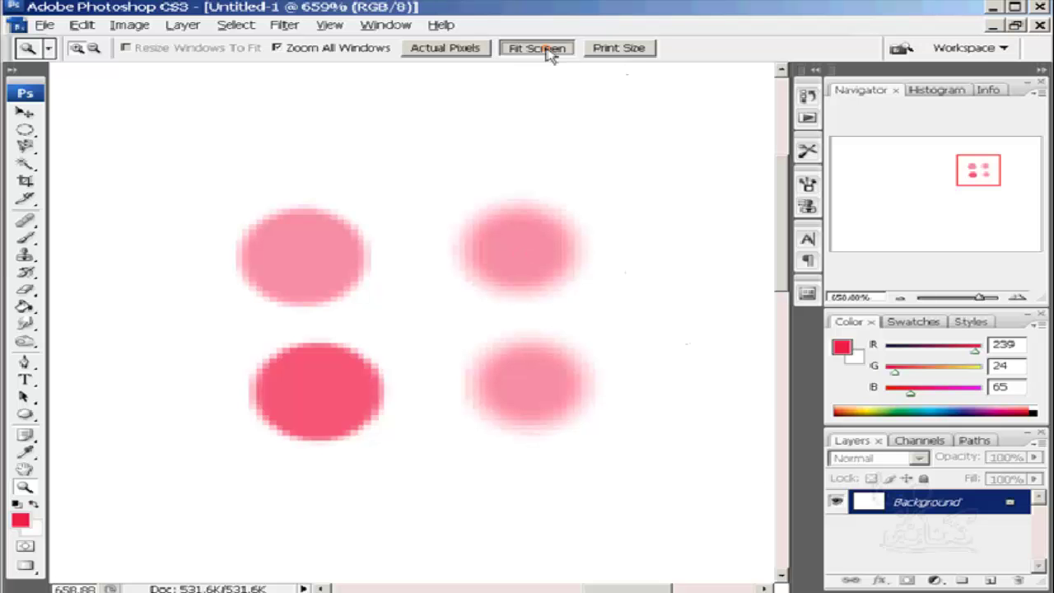
left_click(449, 49)
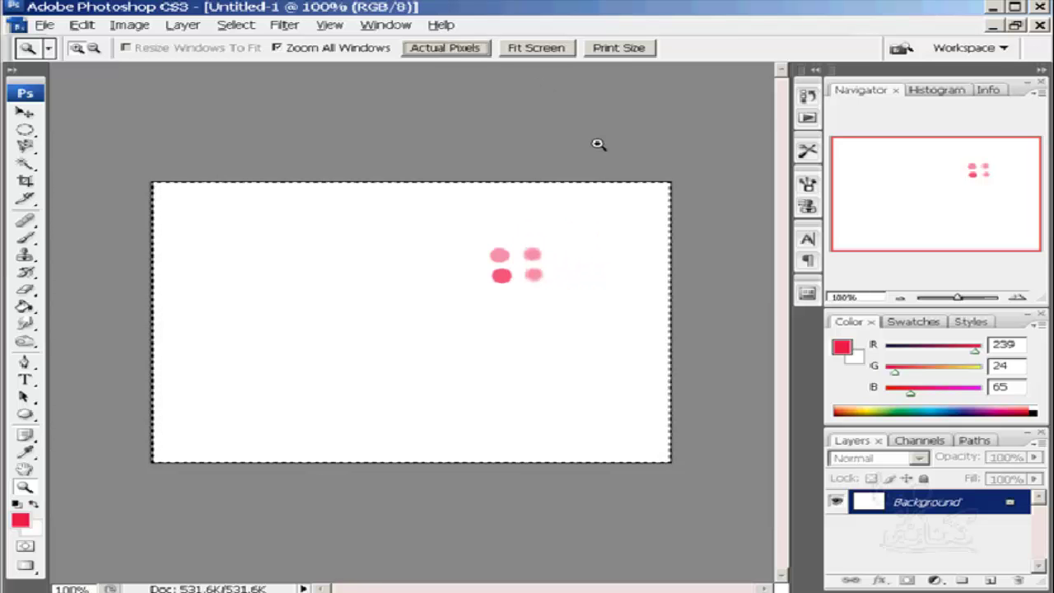
key("Delete")
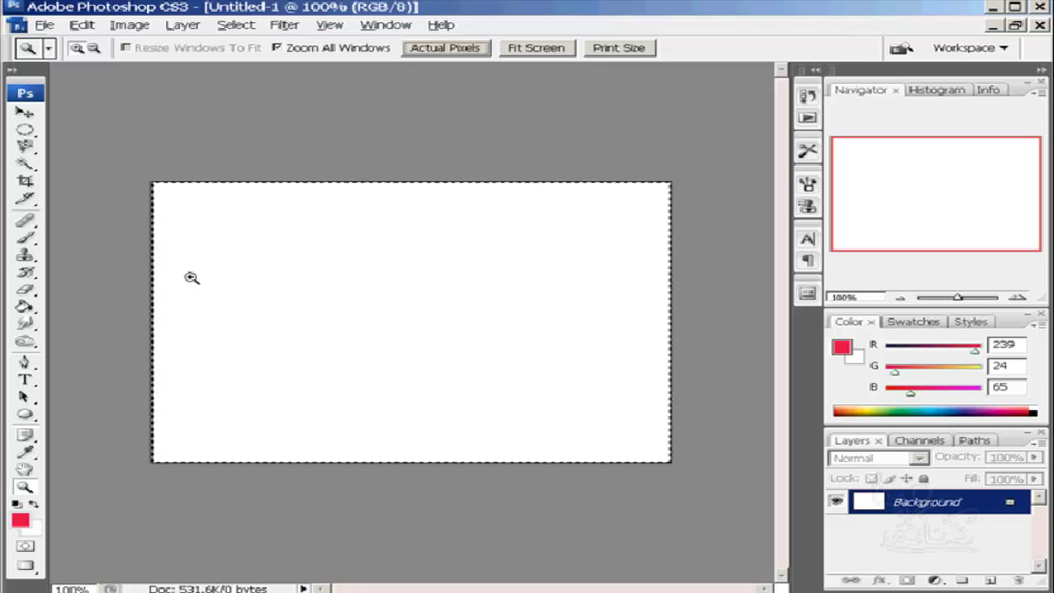
- Switch to the Pencil Tool and draw a hard-edged red horizontal line
left_click(25, 240)
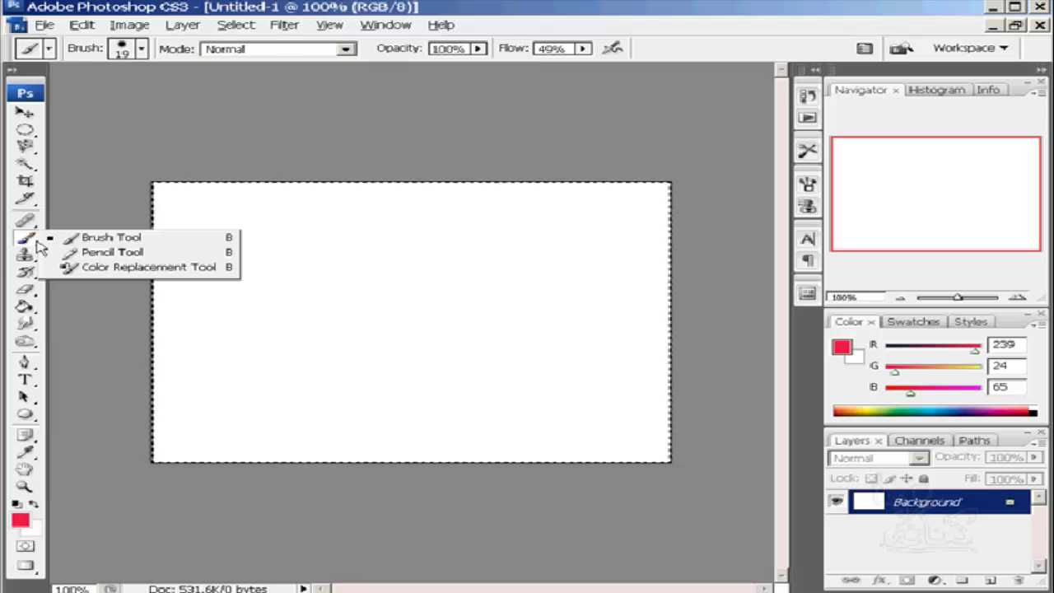
left_click(112, 252)
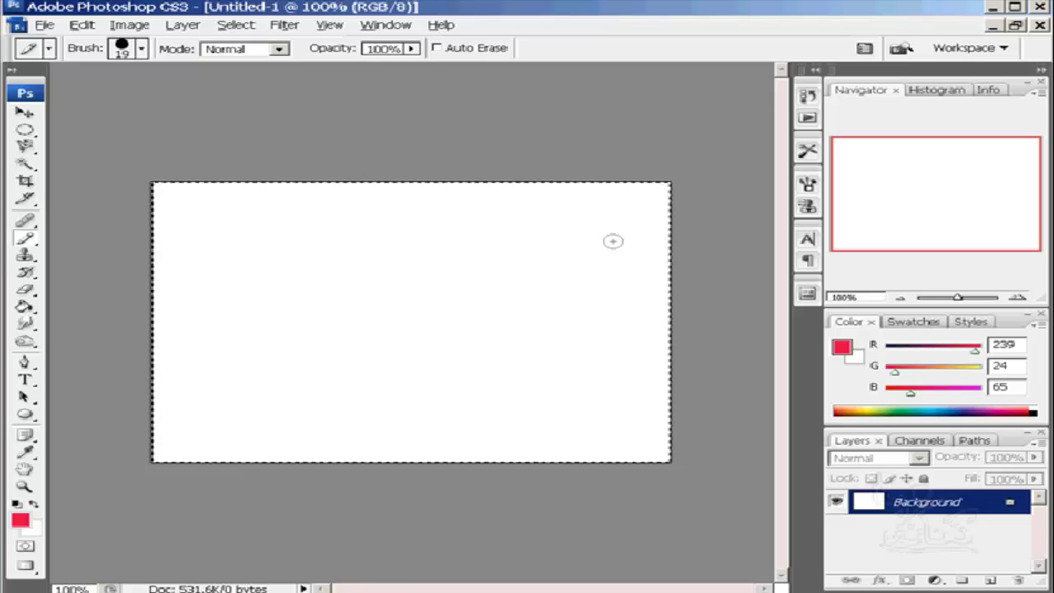
left_click_drag(612, 241, 257, 239)
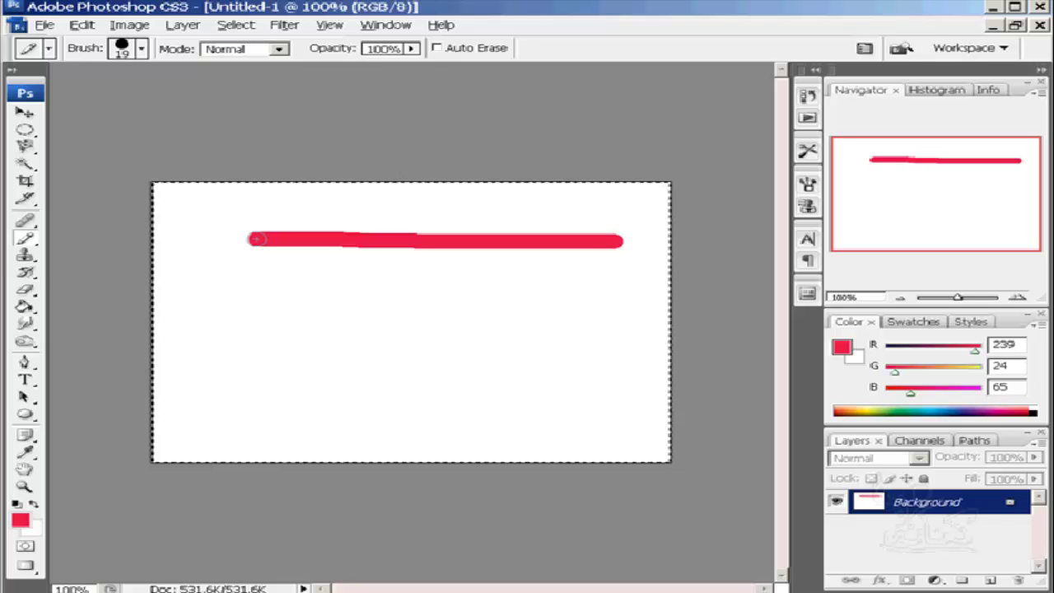
- With the Brush Tool, paint soft red lines below and above the pencil line
right_click(30, 239)
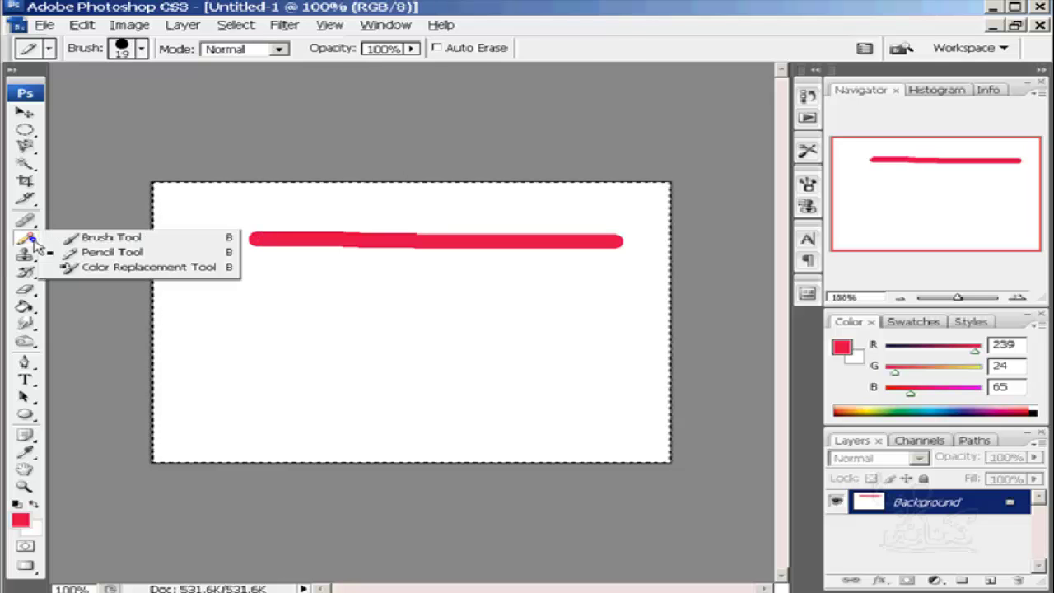
left_click(107, 237)
mouse_move(609, 275)
left_mouse_down()
mouse_move(224, 275)
mouse_move(257, 275)
left_mouse_up()
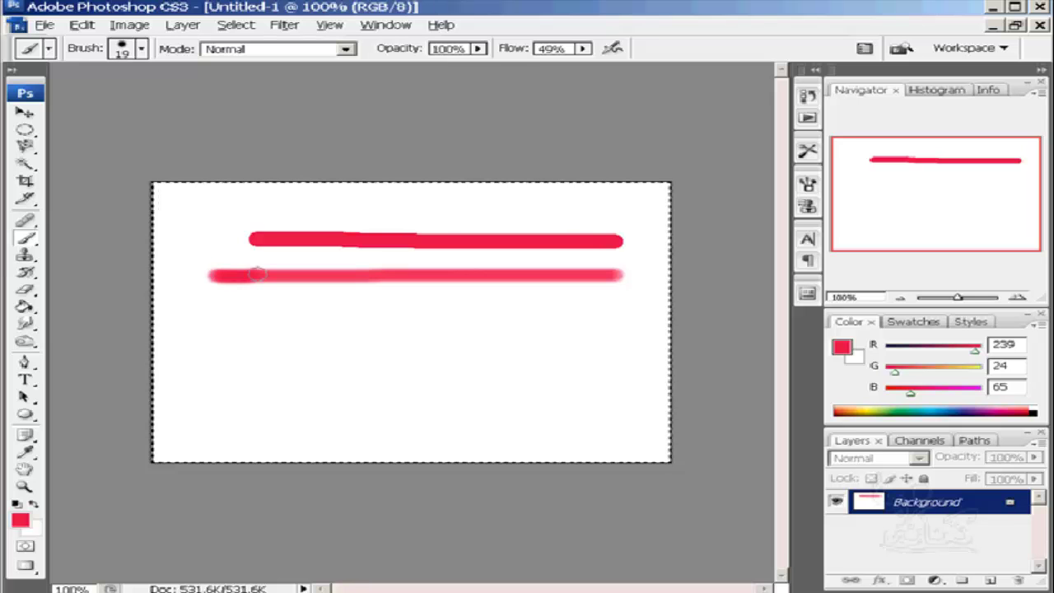
left_click_drag(602, 218, 289, 215)
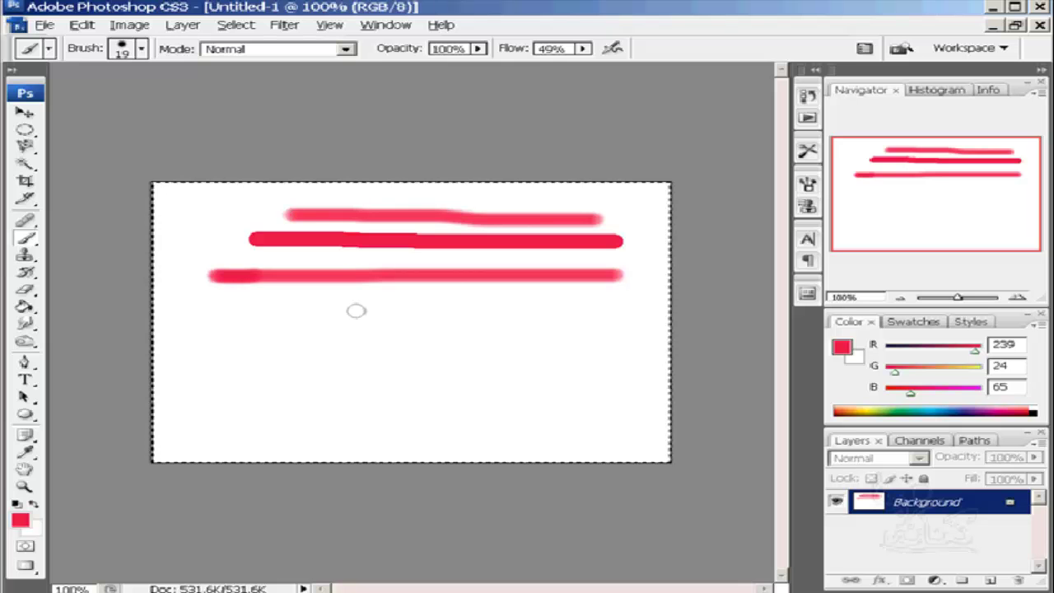
left_click(24, 485)
left_click_drag(356, 196, 222, 252)
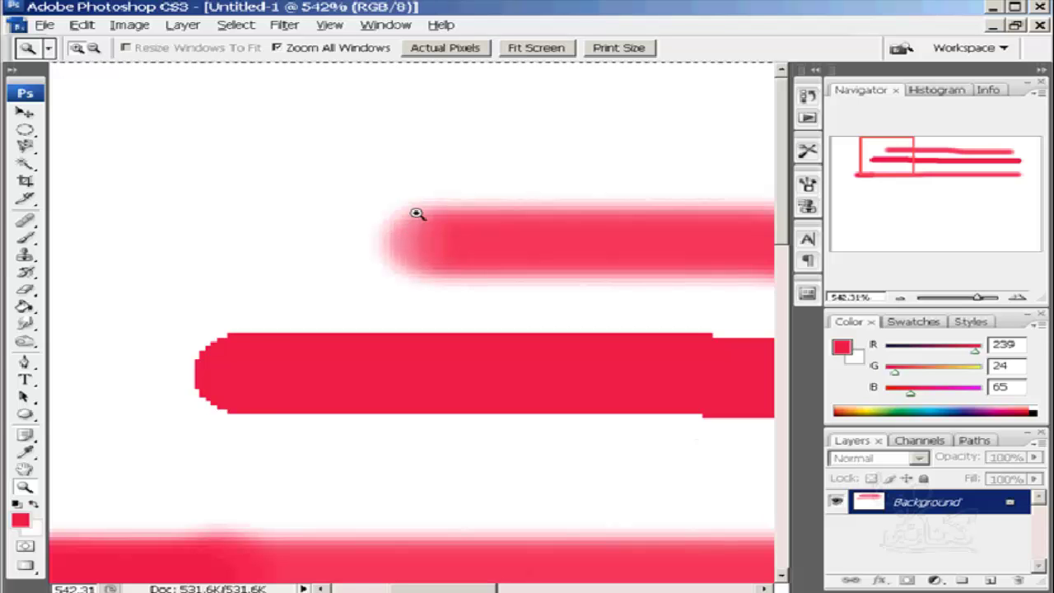
- Magnify the stroke edges to 1200%, return to 100%, and clear all three strokes
left_click(343, 284)
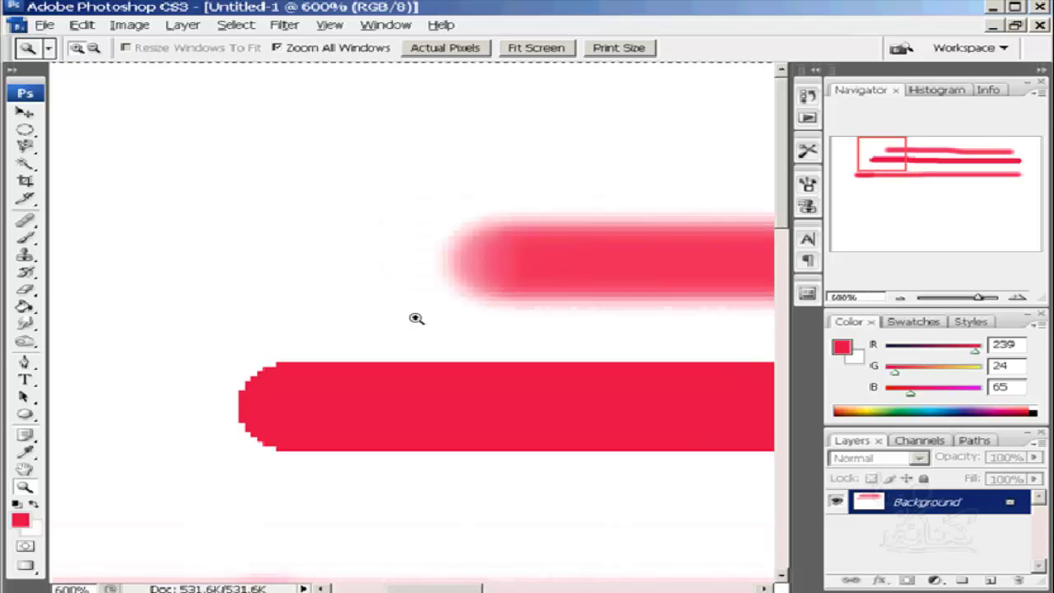
left_click(416, 318)
left_click(553, 306)
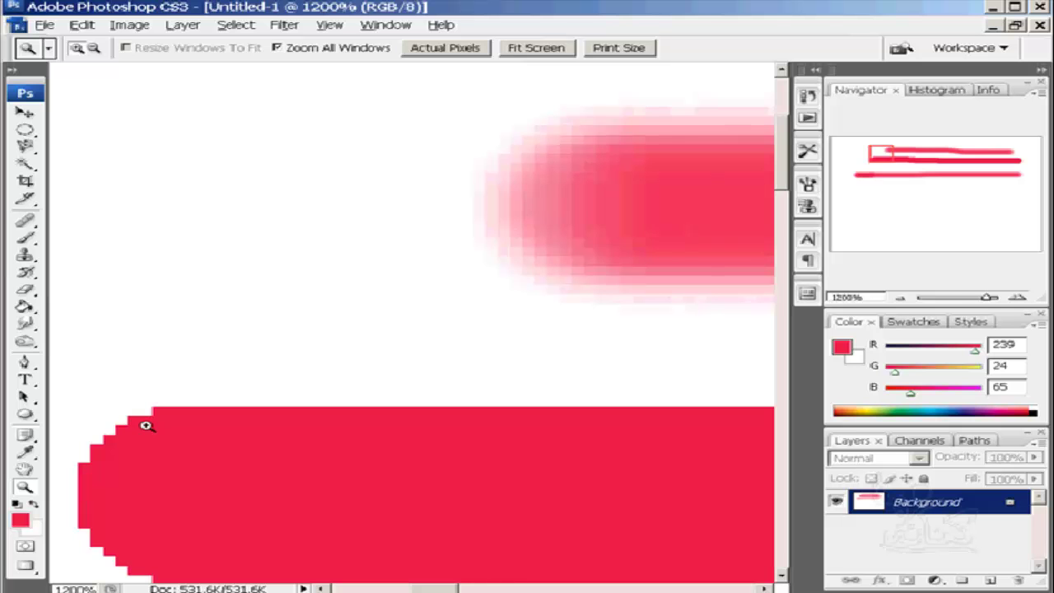
left_click(411, 49)
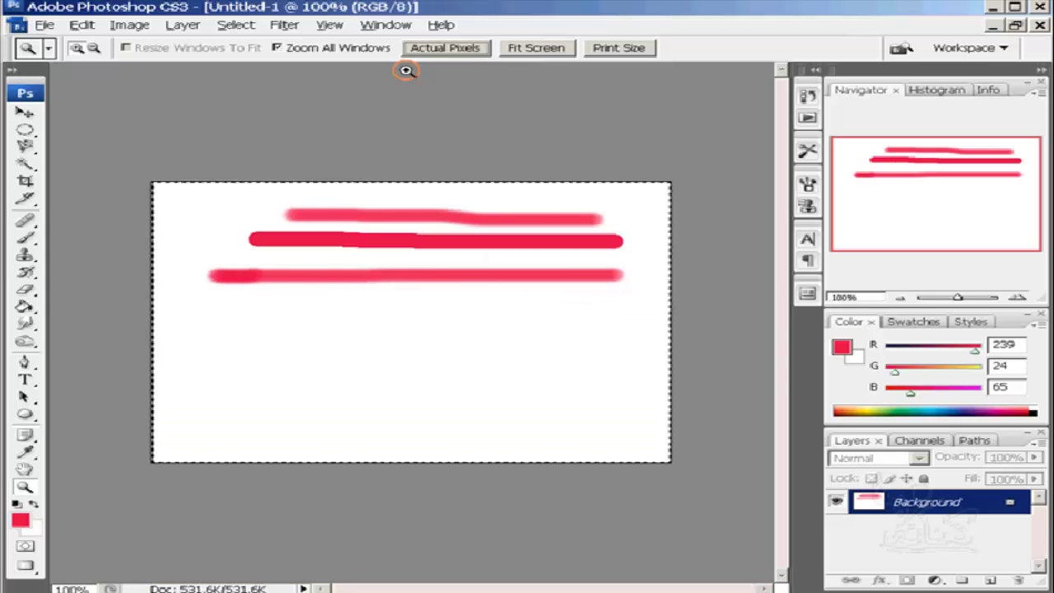
key("Delete")
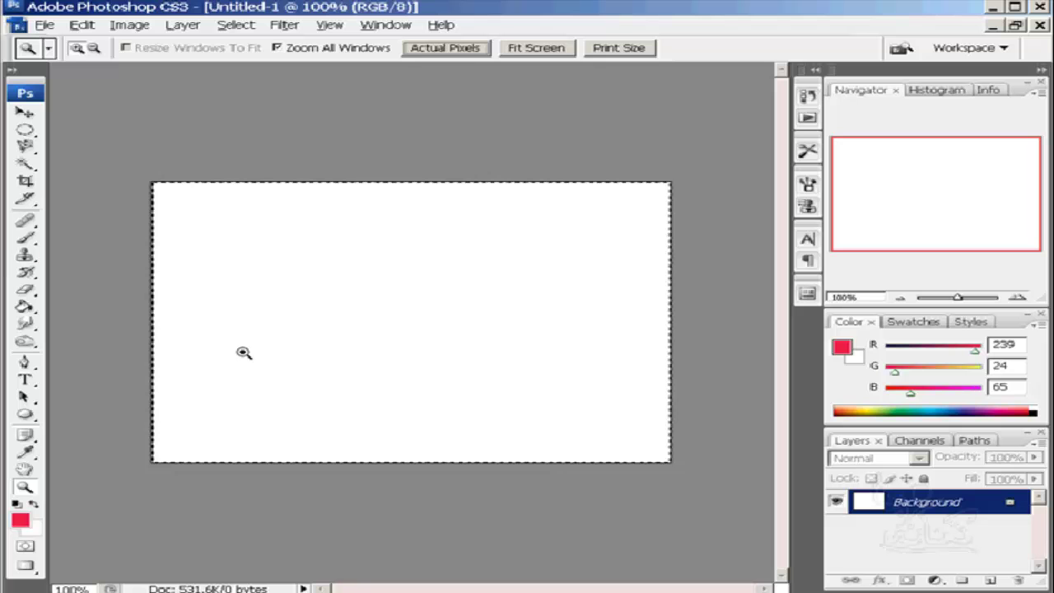
- Select the Pencil Tool, check its 19 px hard round tip, and keep Normal mode
left_click_drag(24, 238, 95, 262)
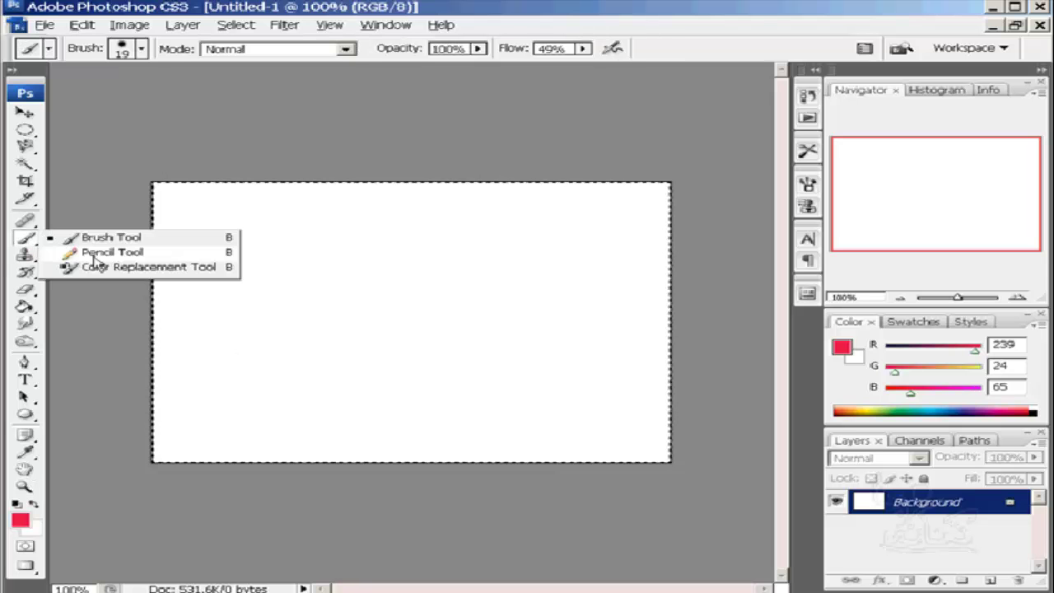
left_click(94, 257)
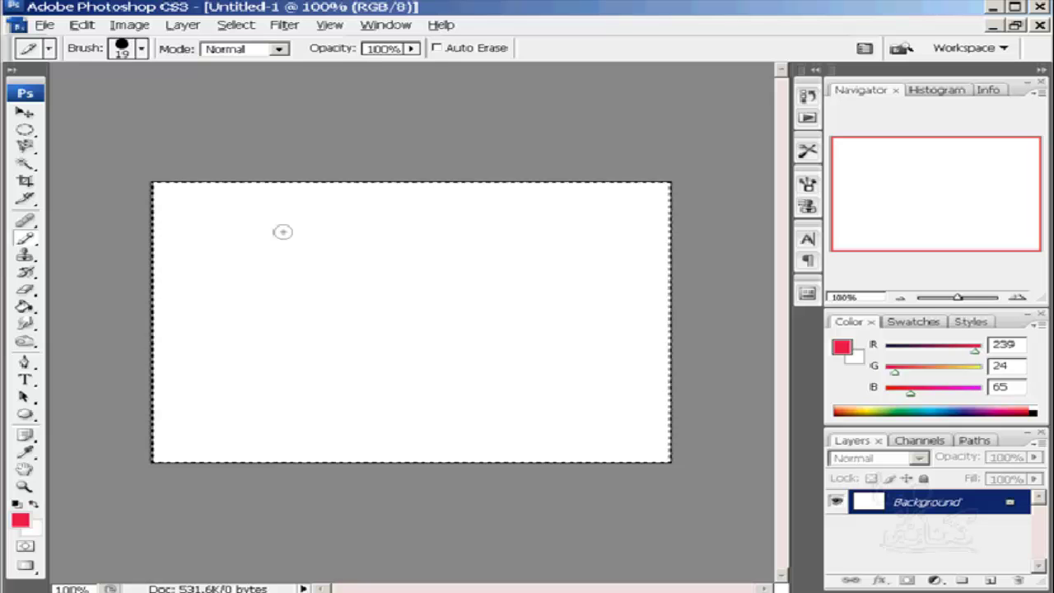
left_click(141, 49)
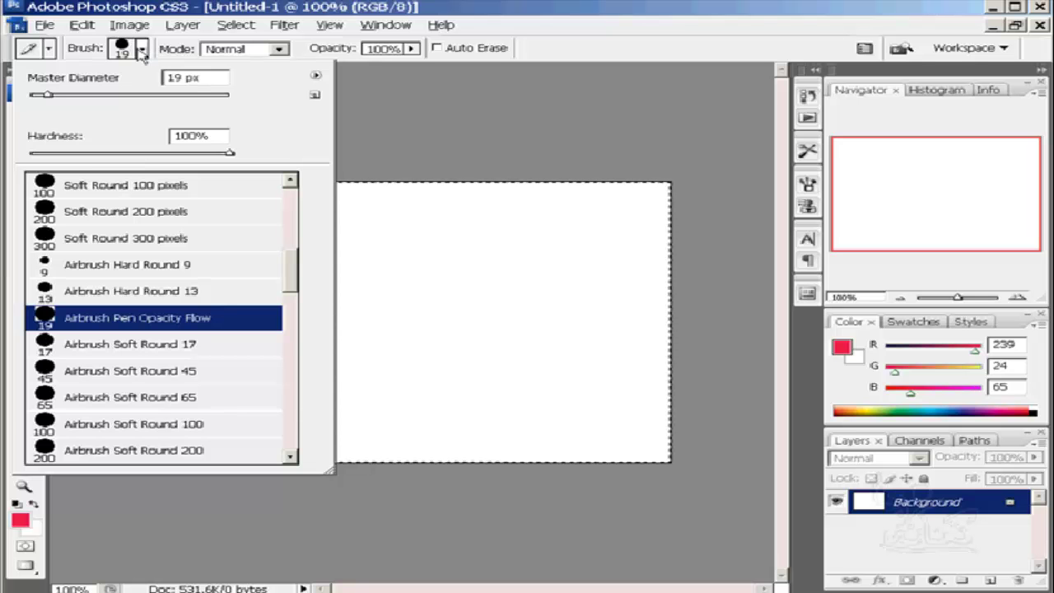
mouse_move(294, 273)
left_mouse_down()
mouse_move(298, 434)
mouse_move(290, 205)
left_mouse_up()
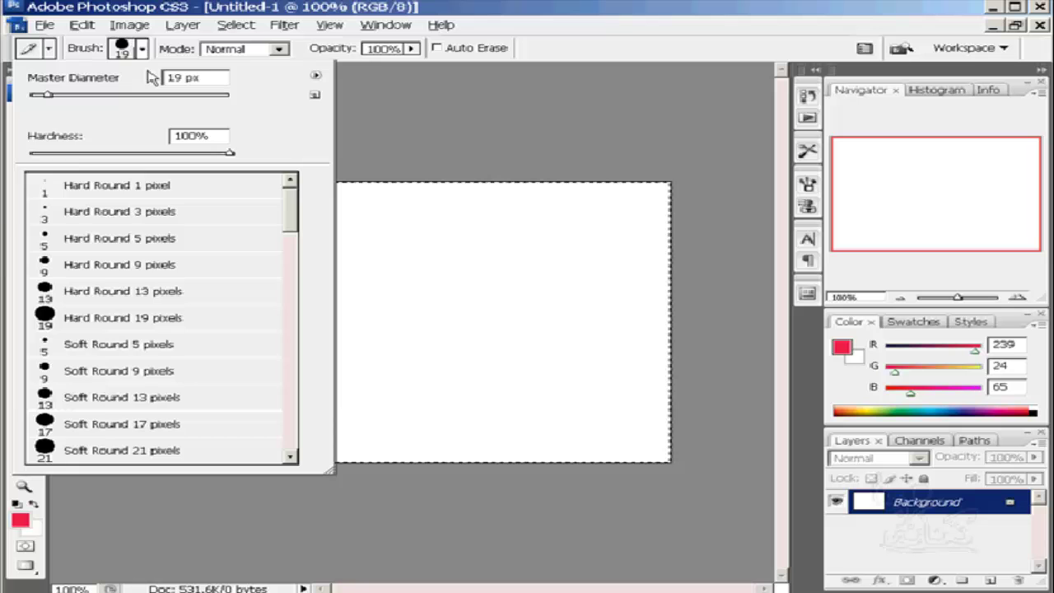
left_click(281, 49)
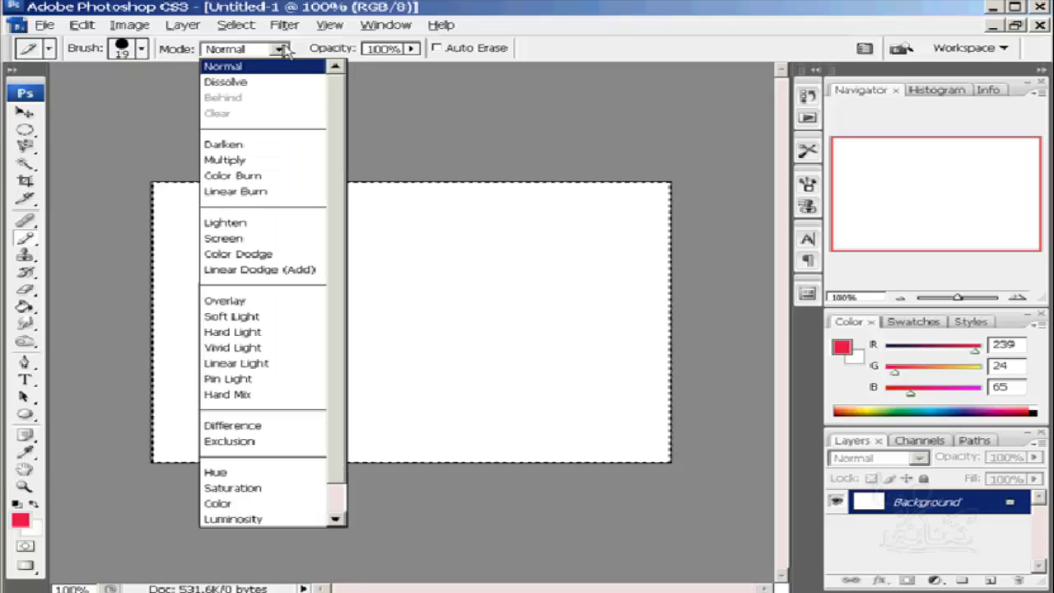
left_click(282, 49)
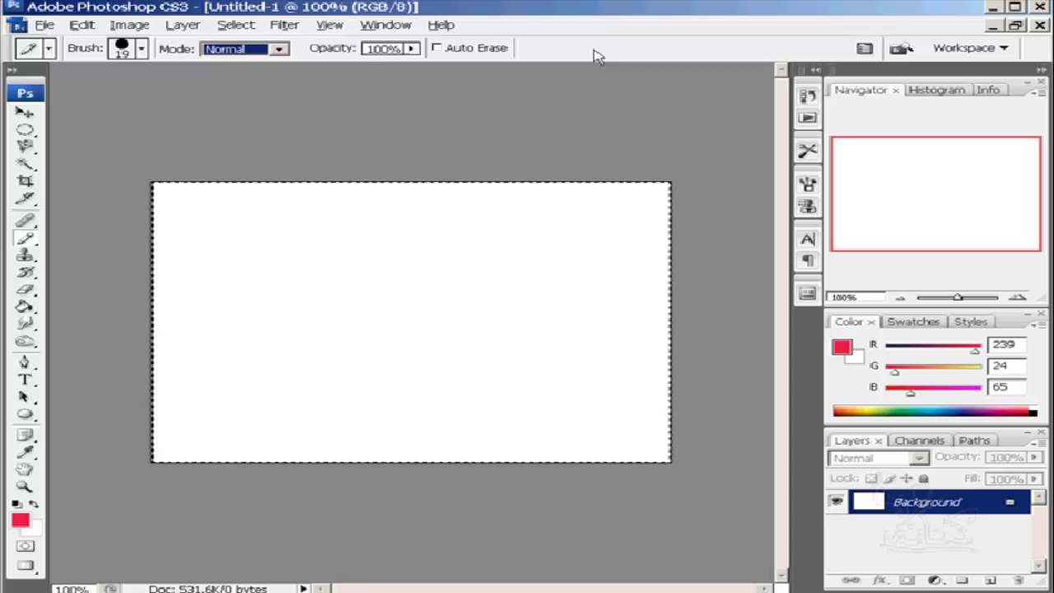
left_click(865, 51)
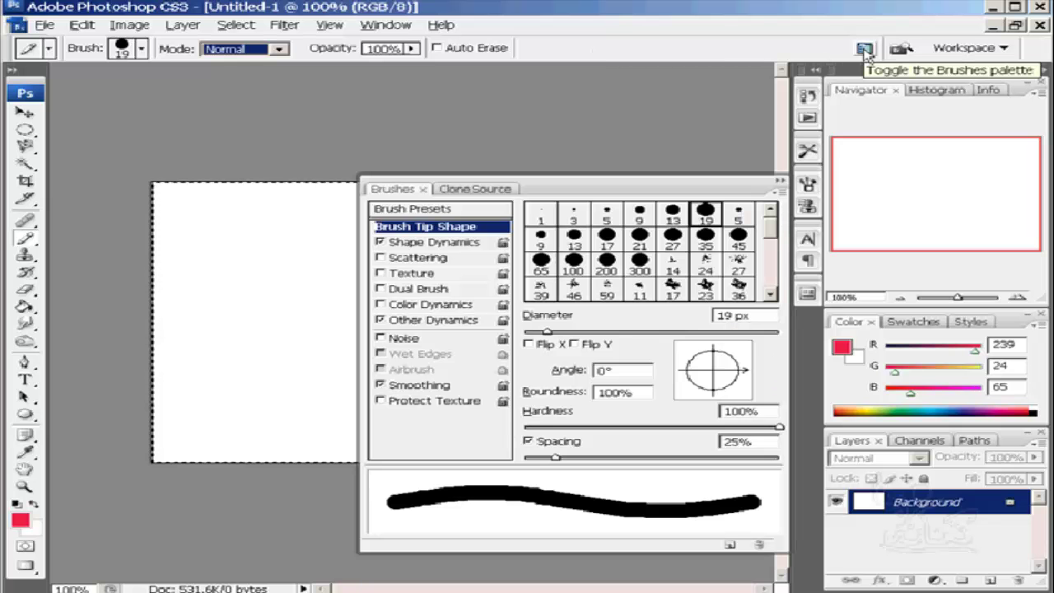
left_click(865, 51)
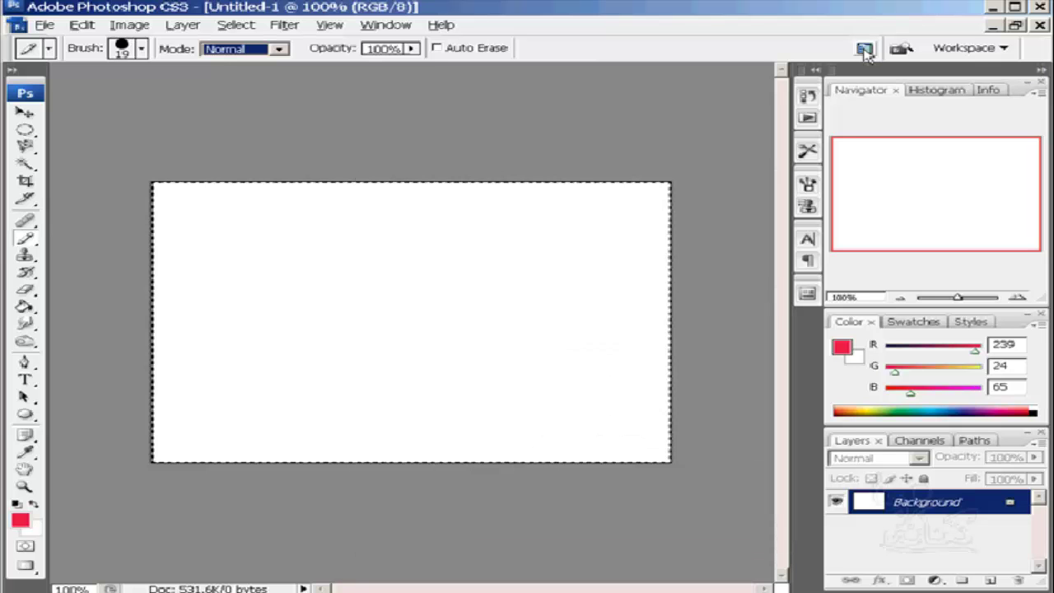